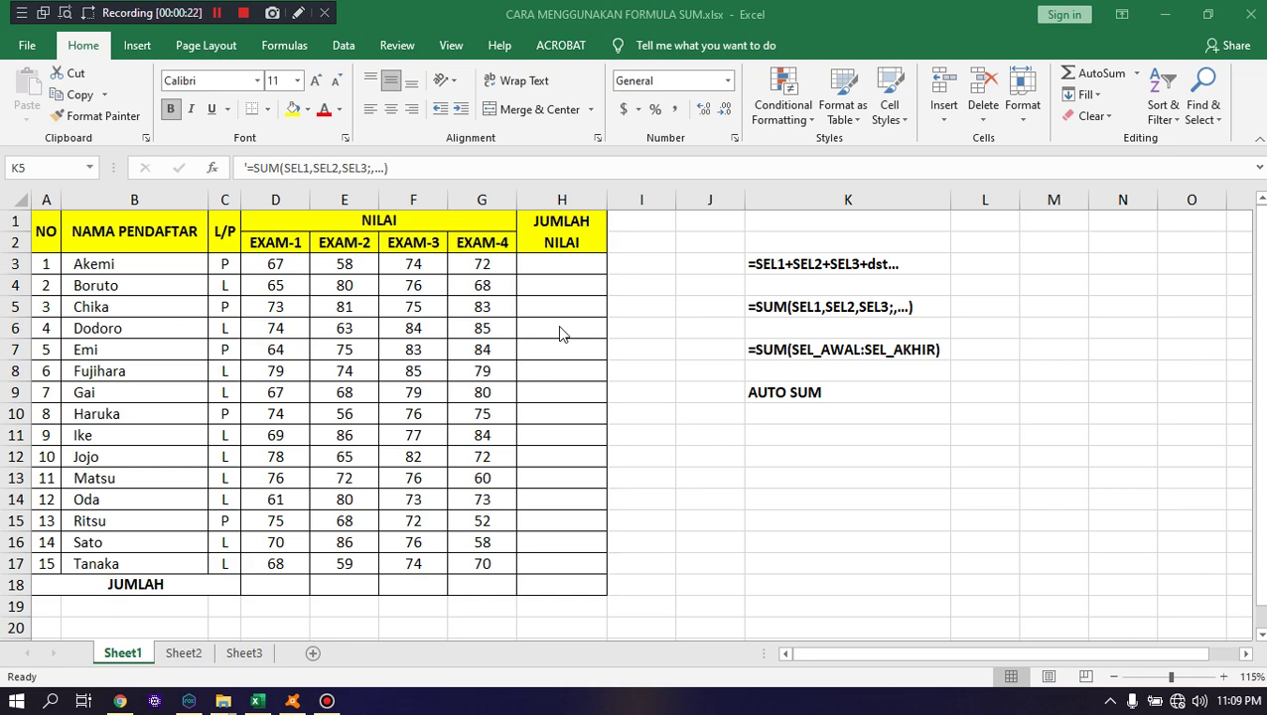
Enter =D3+E3+F3+G3 in H3 to total the first student's exams, giving 271.
click(557, 266)
click(798, 260)
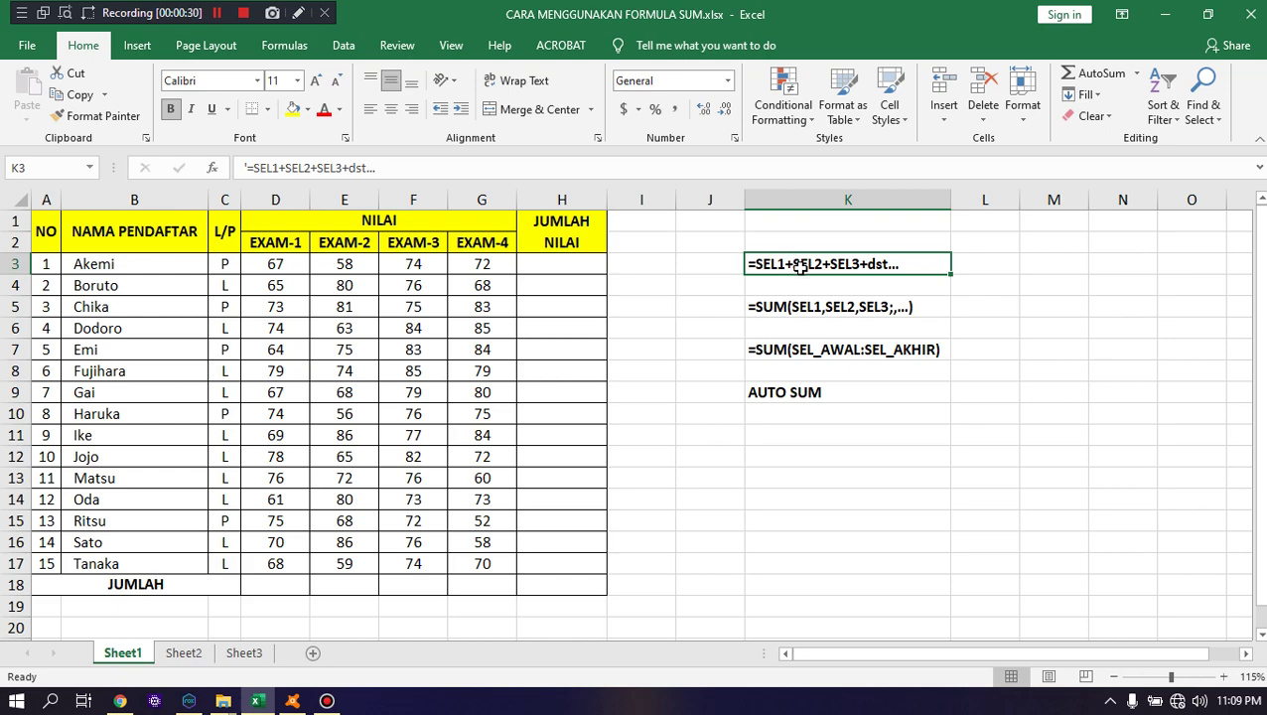
click(548, 260)
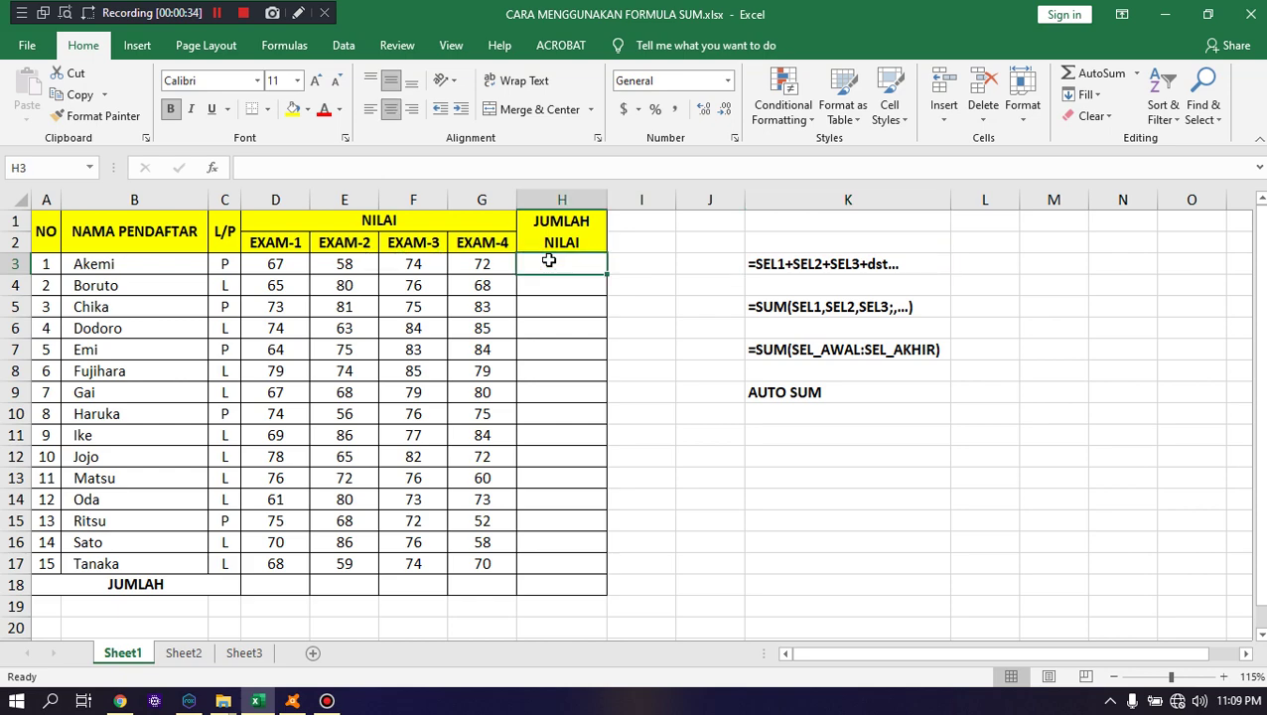
text(=)
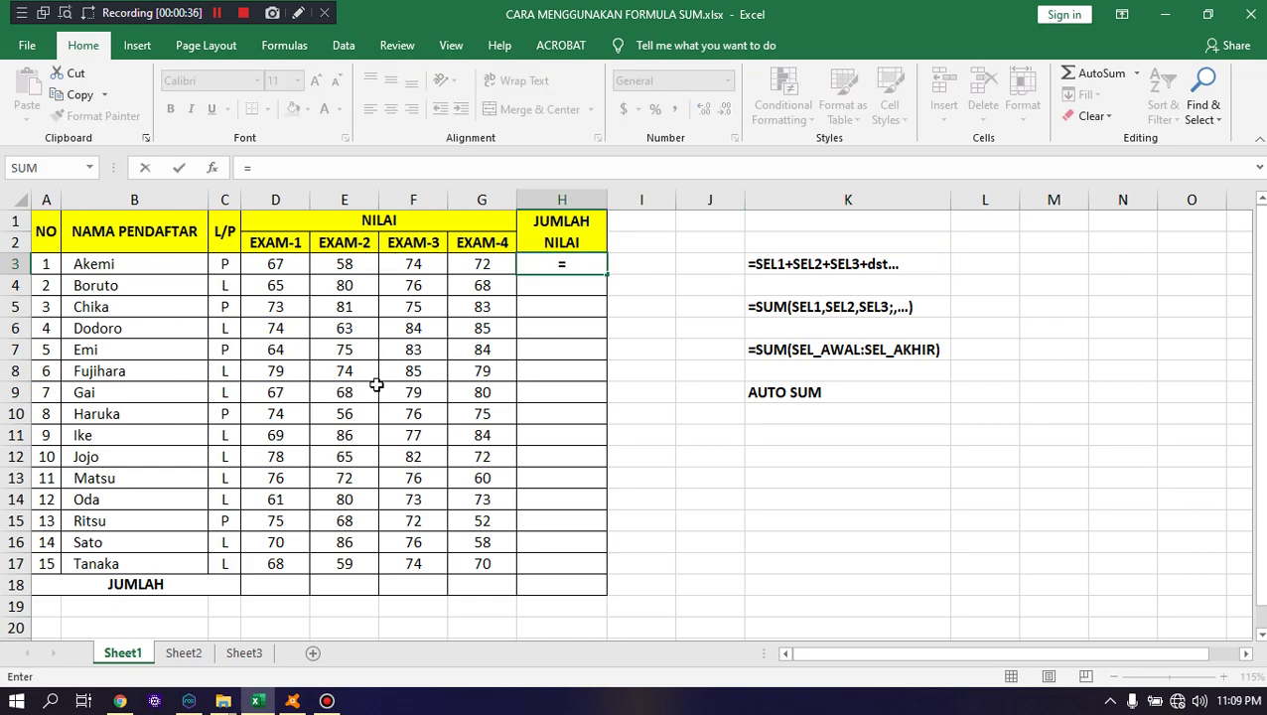
click(297, 263)
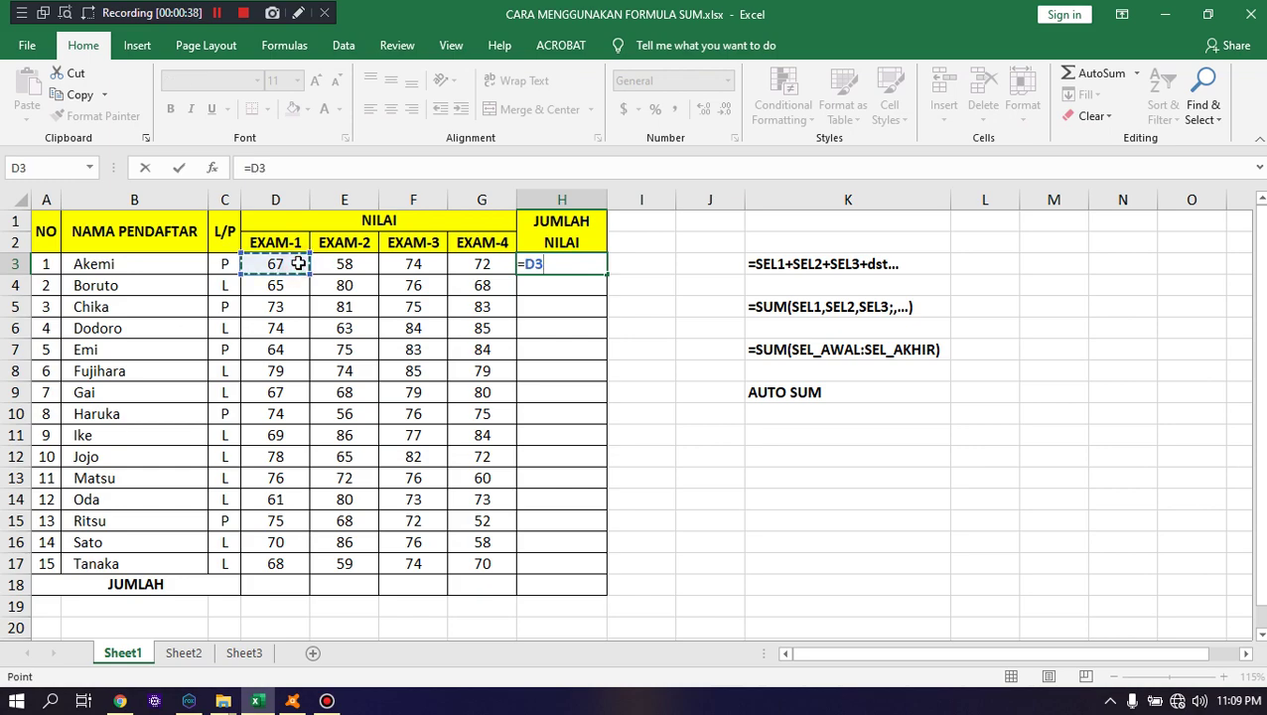
text(+)
click(328, 265)
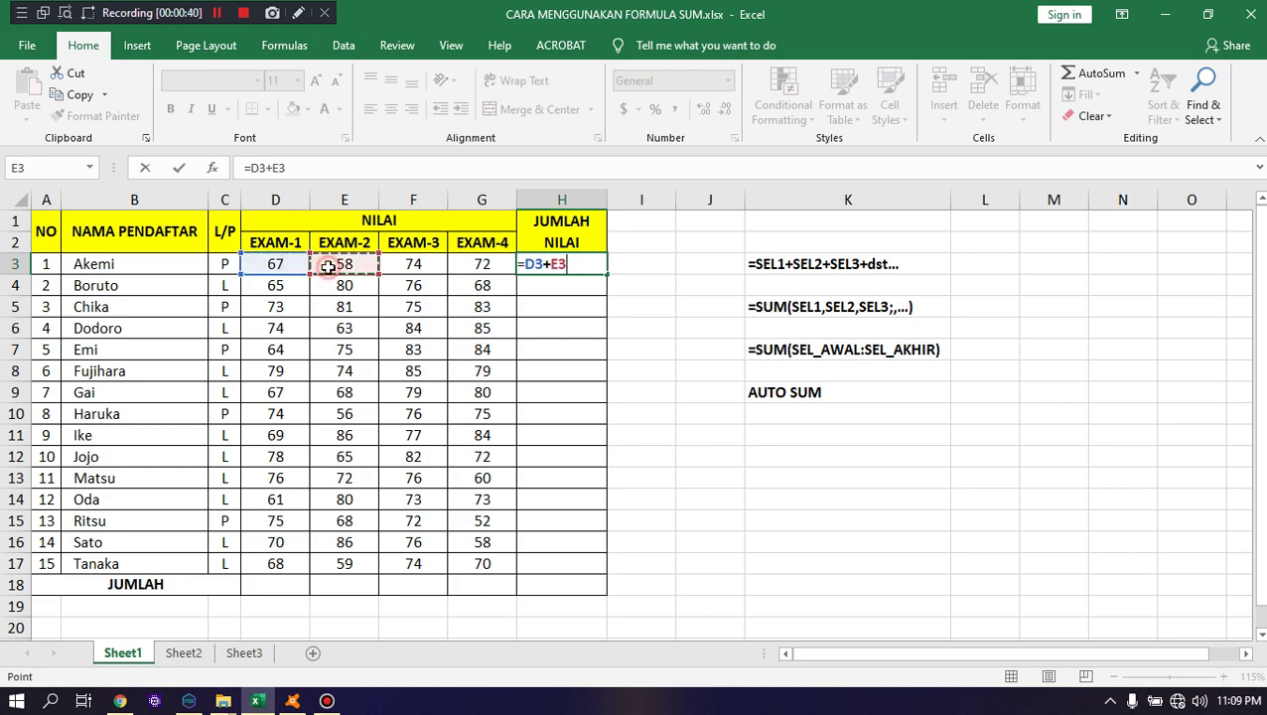
text(+)
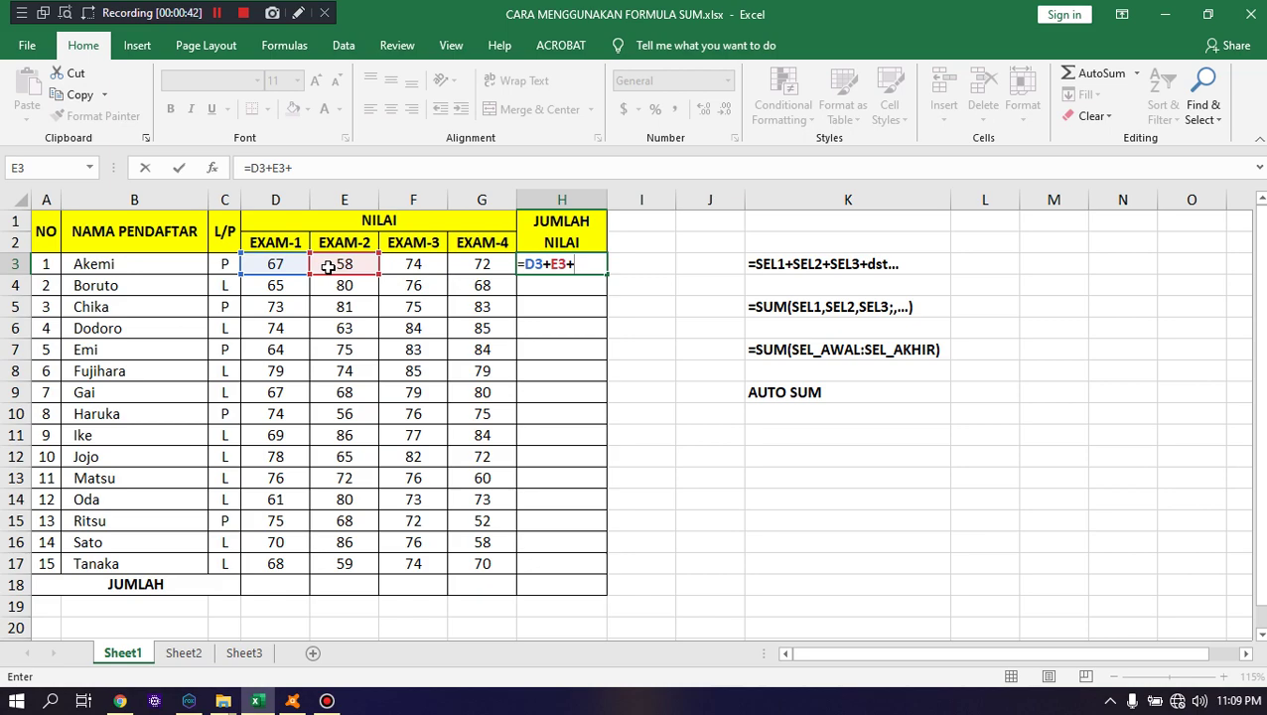
click(405, 262)
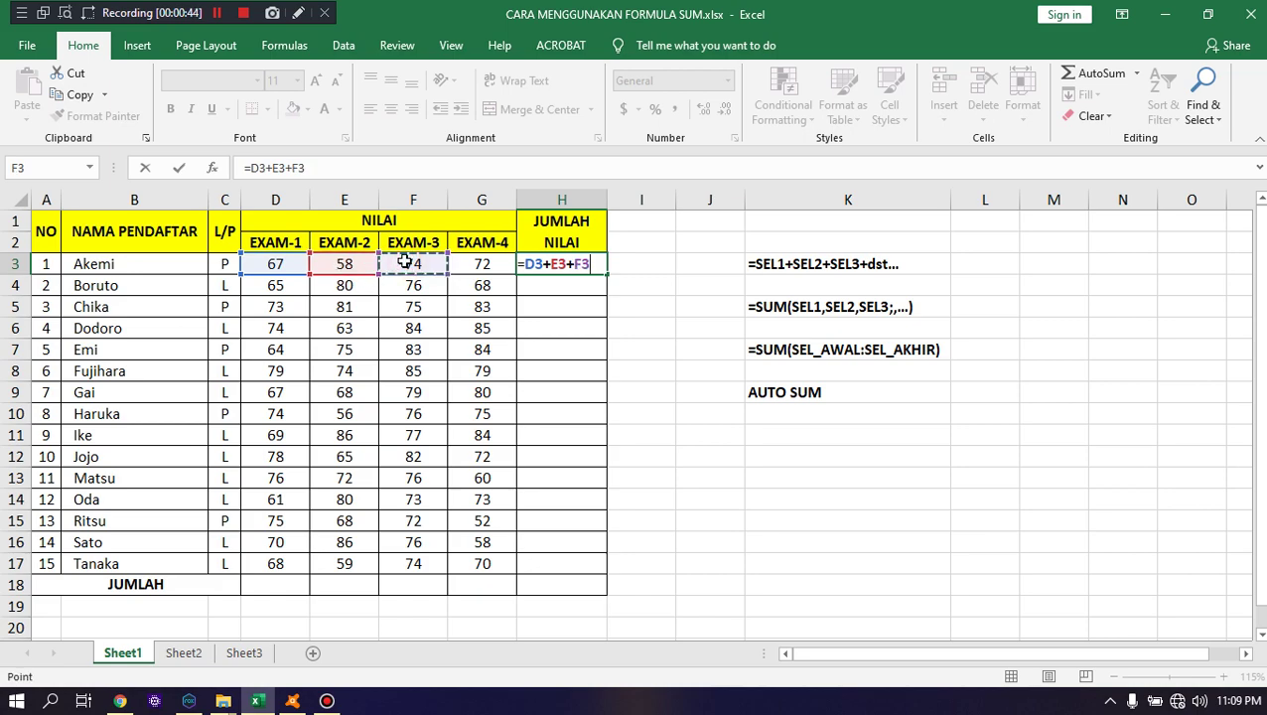
text(+)
click(491, 263)
click(482, 171)
key(Return)
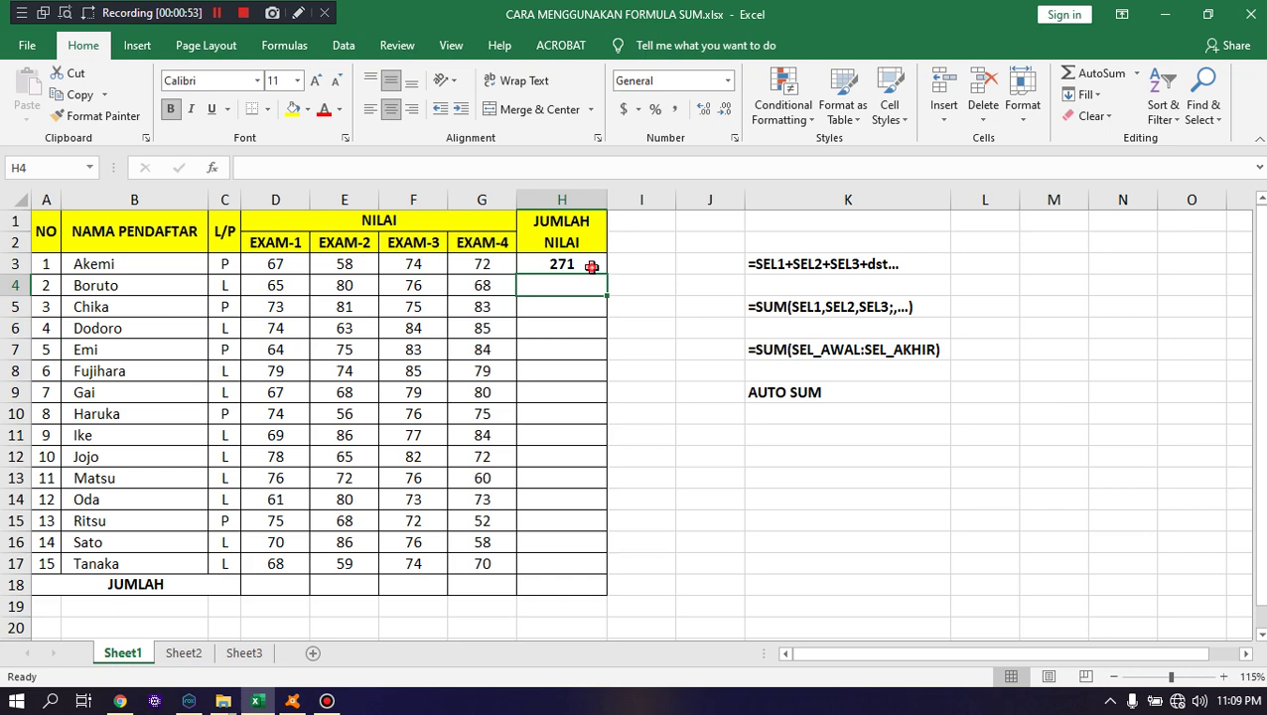
Fill the plus-sign total down to H17, then clear H3:H17.
click(590, 266)
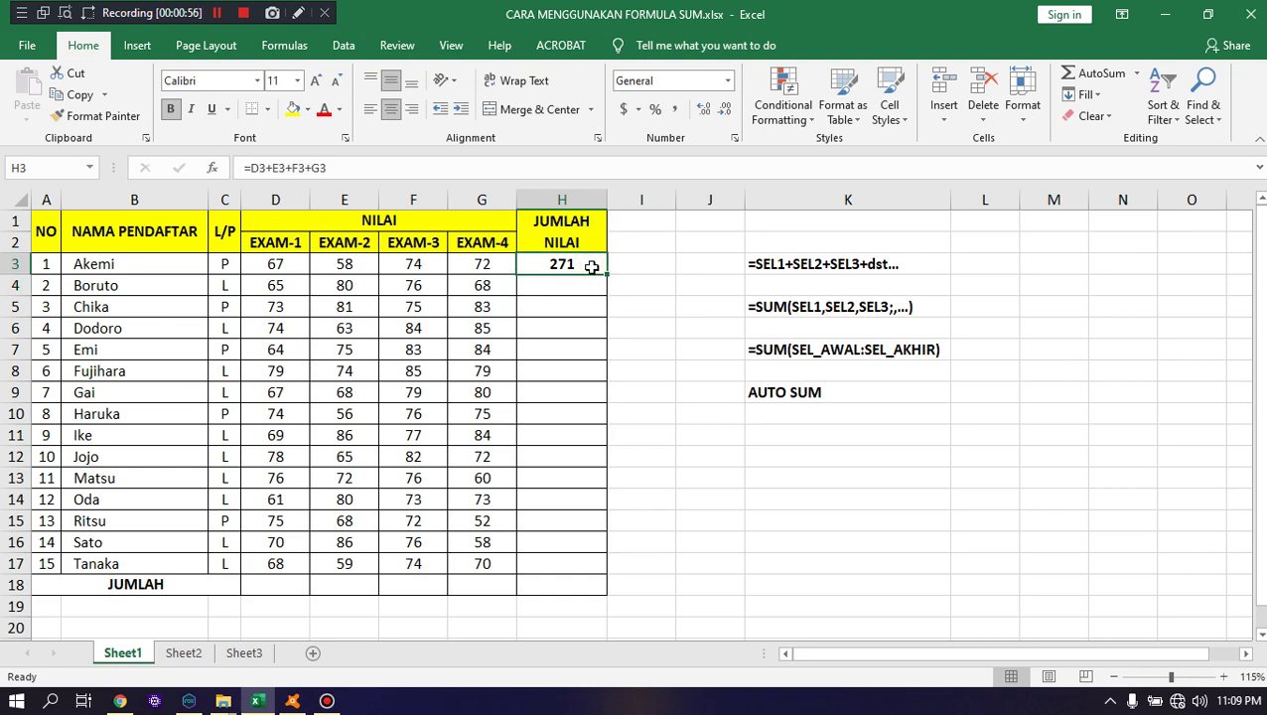
drag(606, 274, 602, 341)
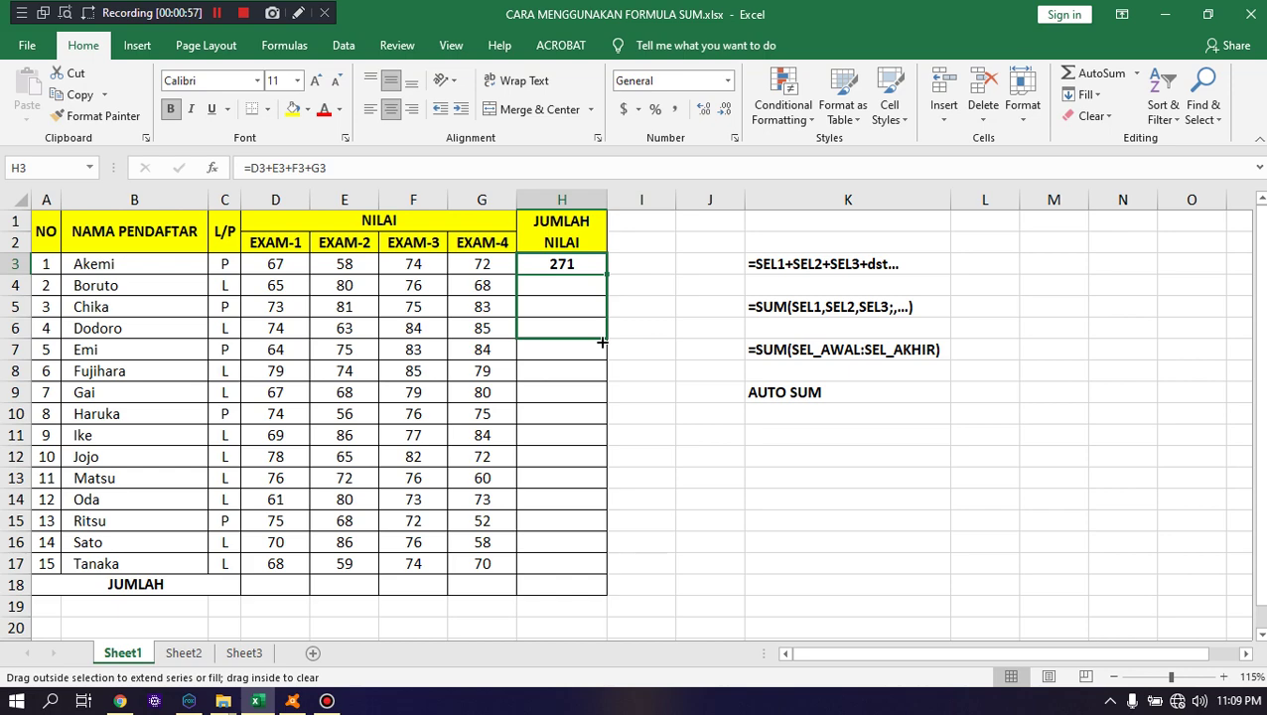
drag(602, 342, 602, 574)
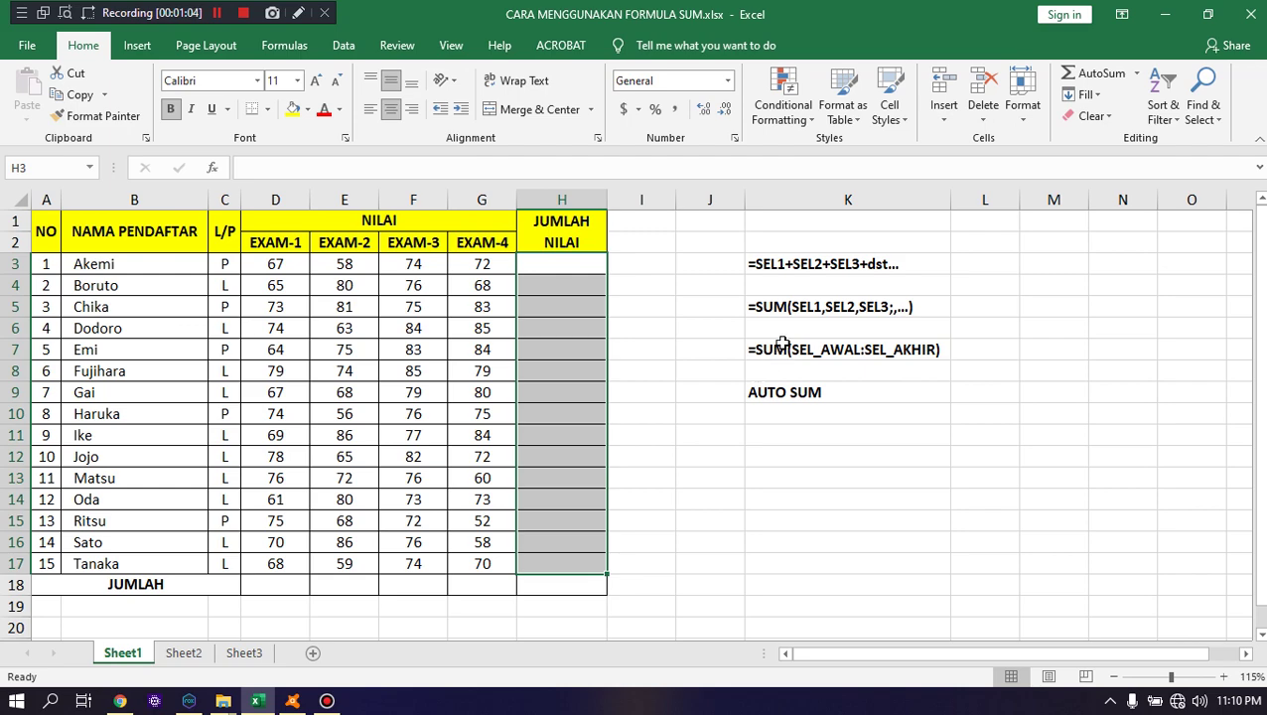
key(Delete)
Rebuild H3 as =SUM(D3,E3,F3,G3), again giving 271.
click(786, 307)
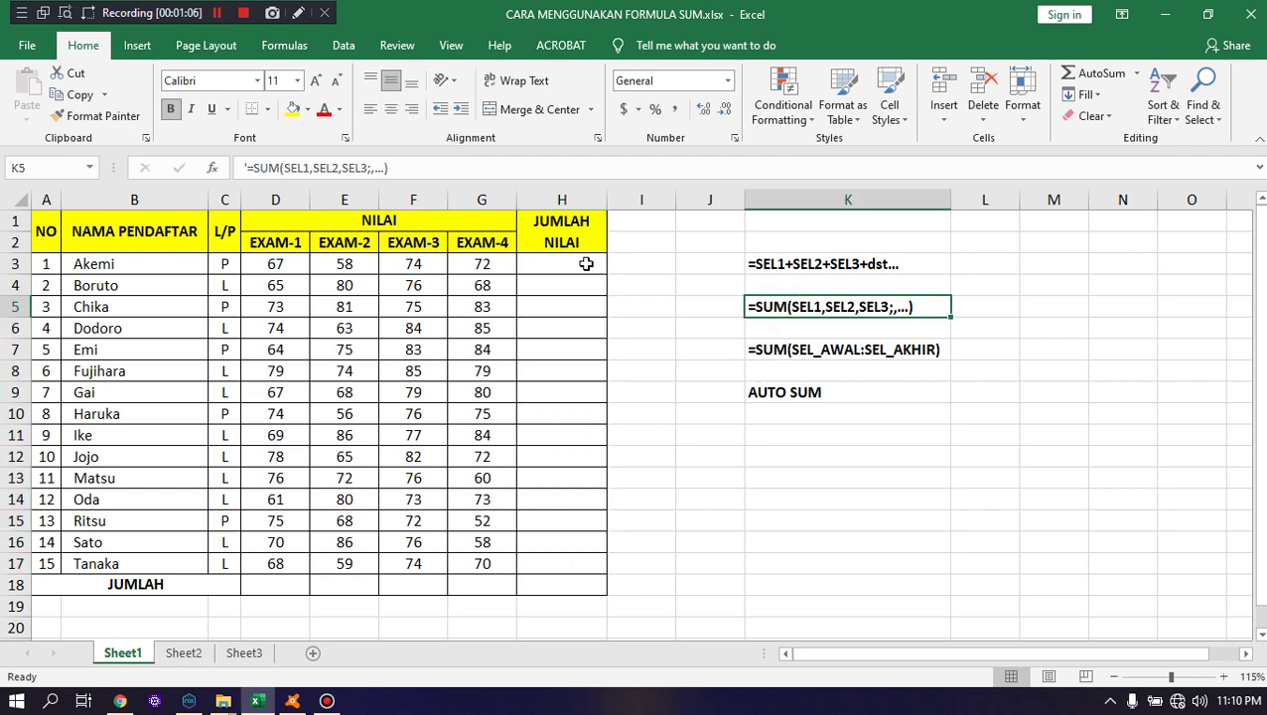
click(578, 262)
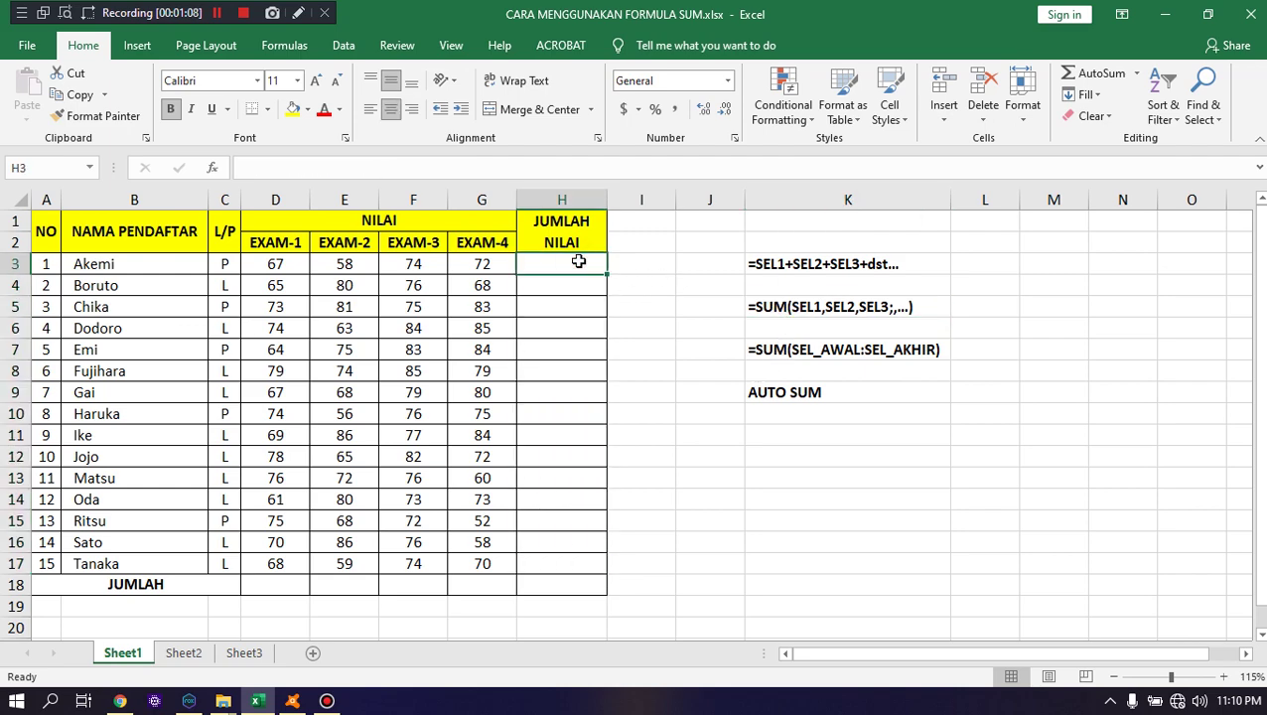
text(=)
text(s)
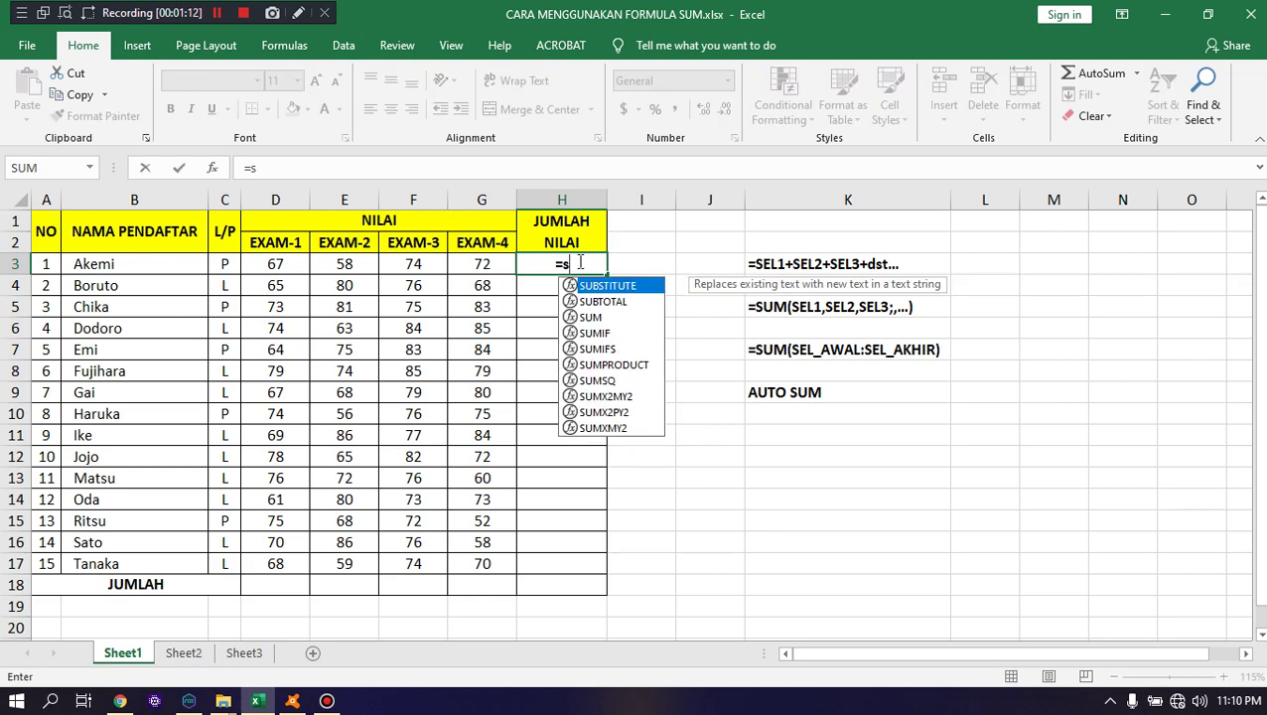
text(um)
double_click(644, 285)
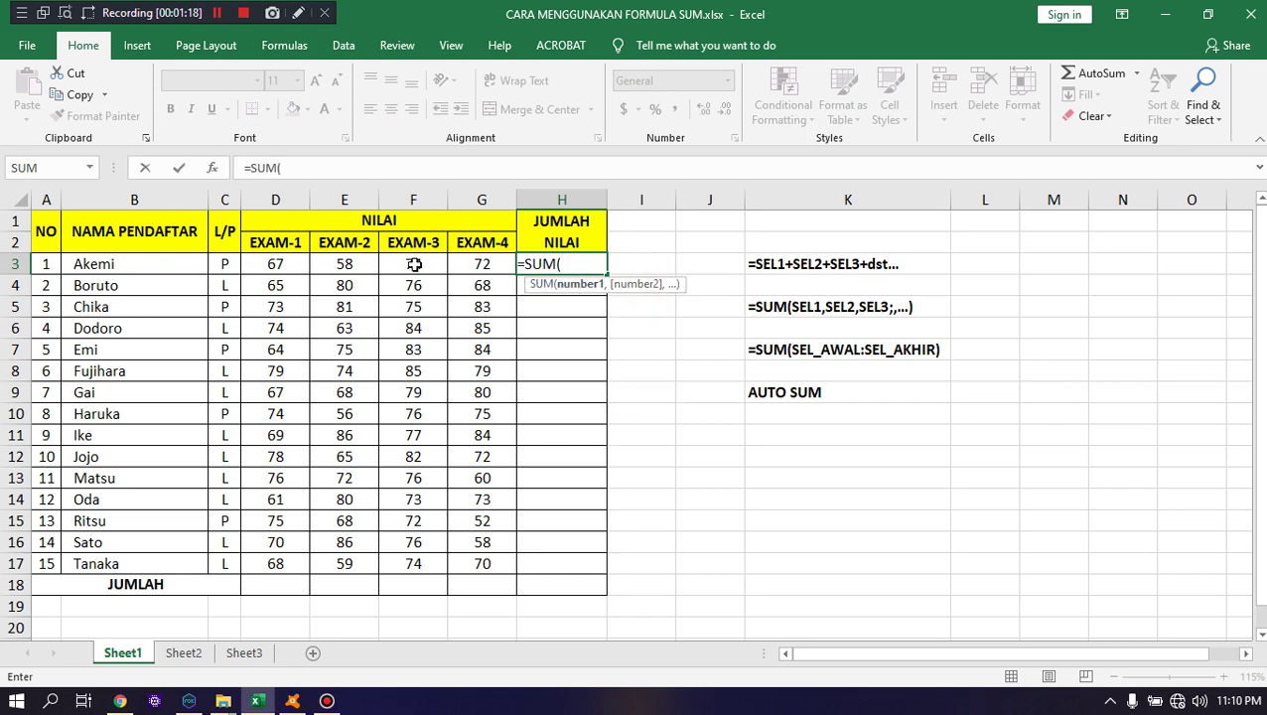
click(285, 267)
click(537, 176)
text(,)
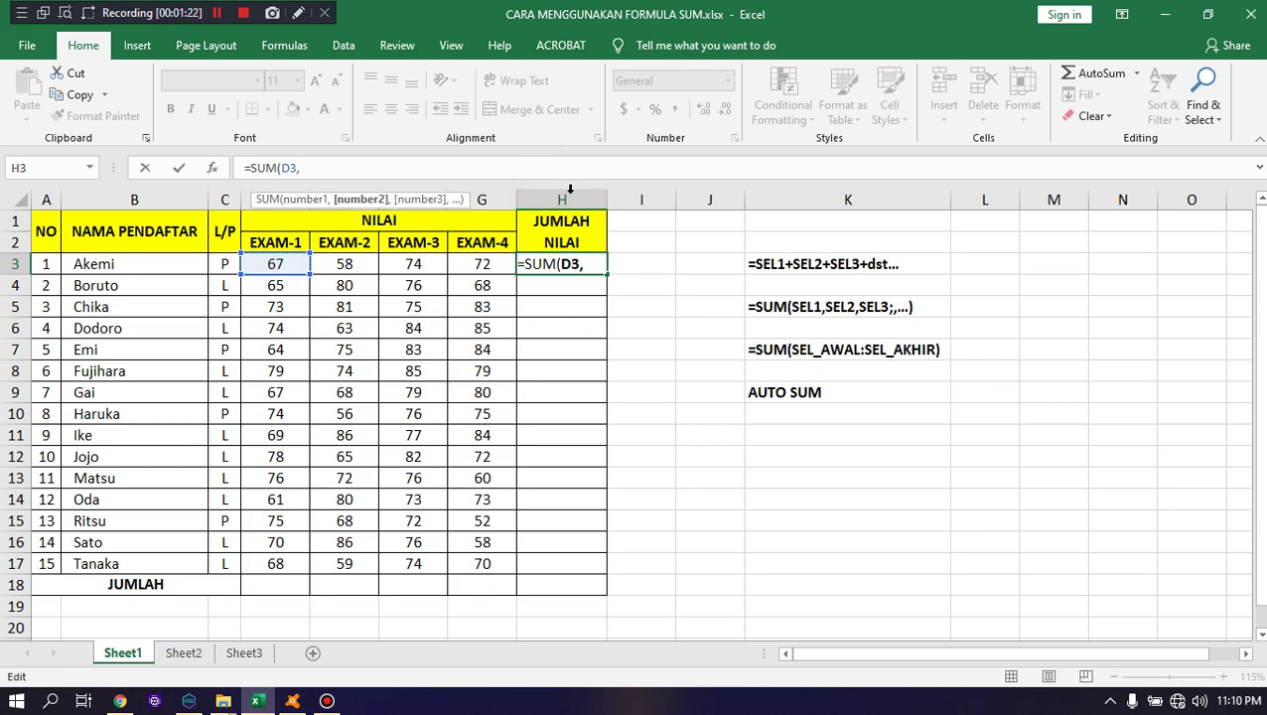
click(341, 260)
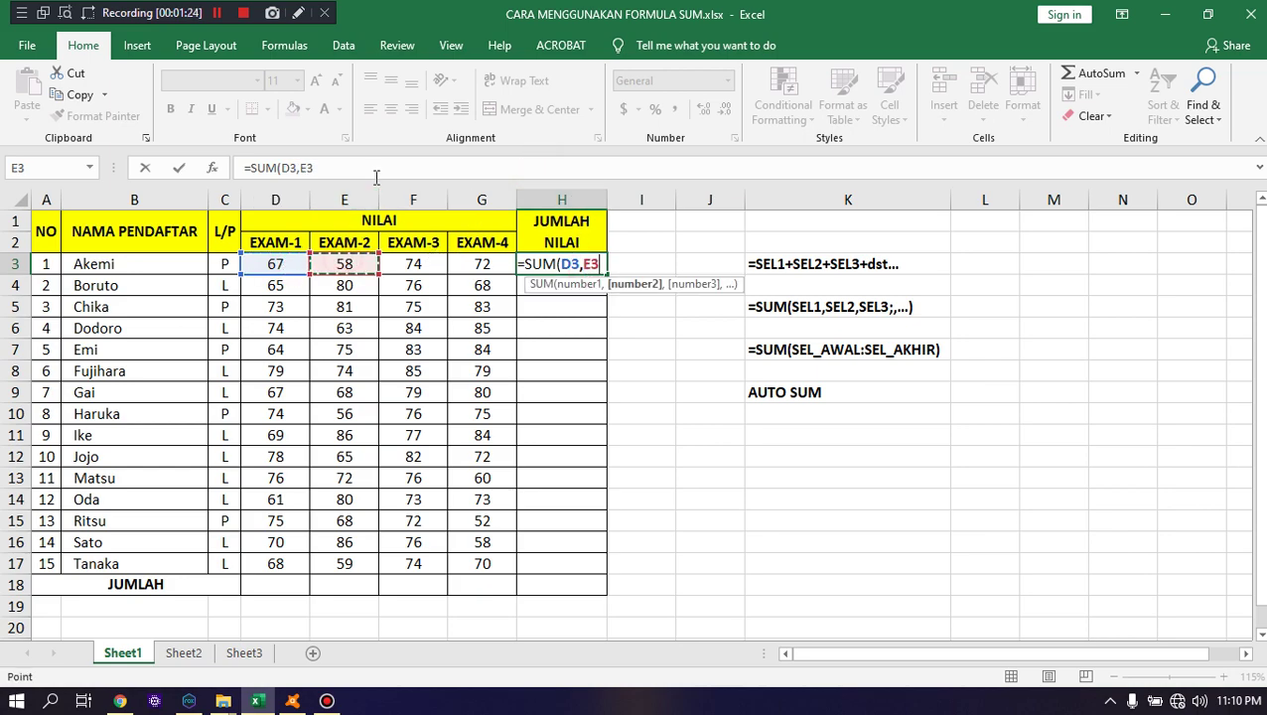
text(,)
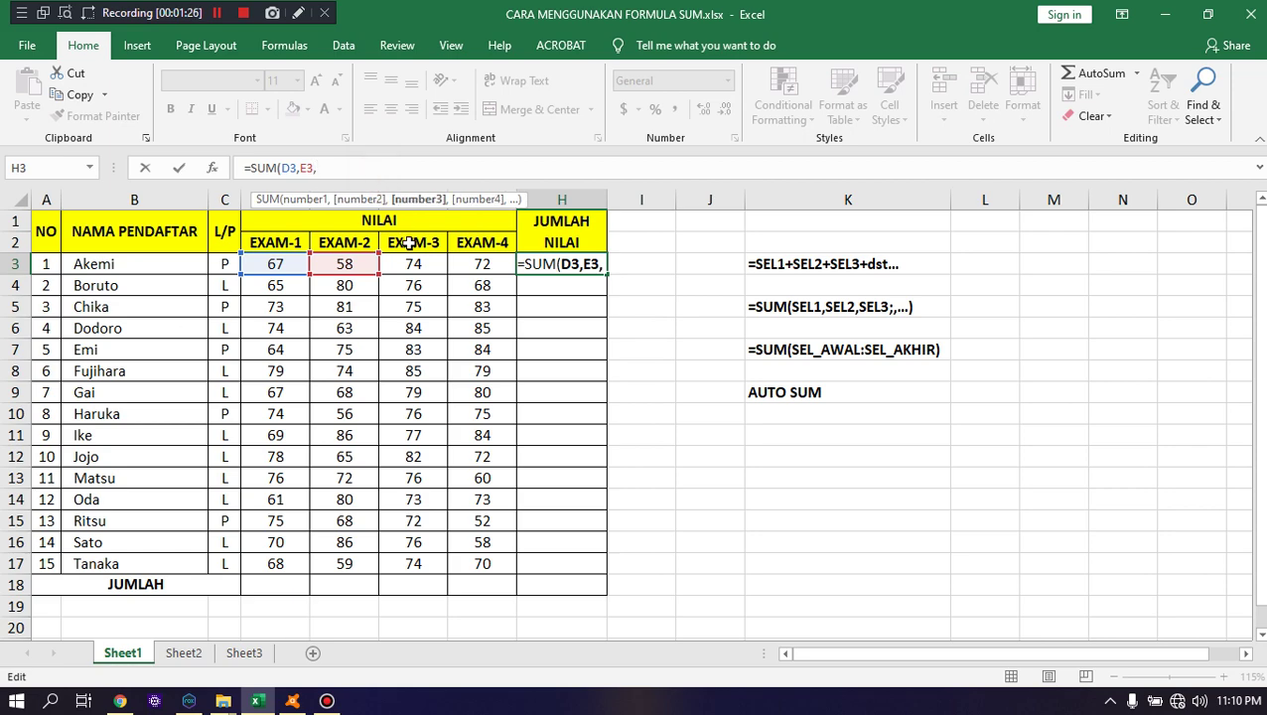
click(409, 263)
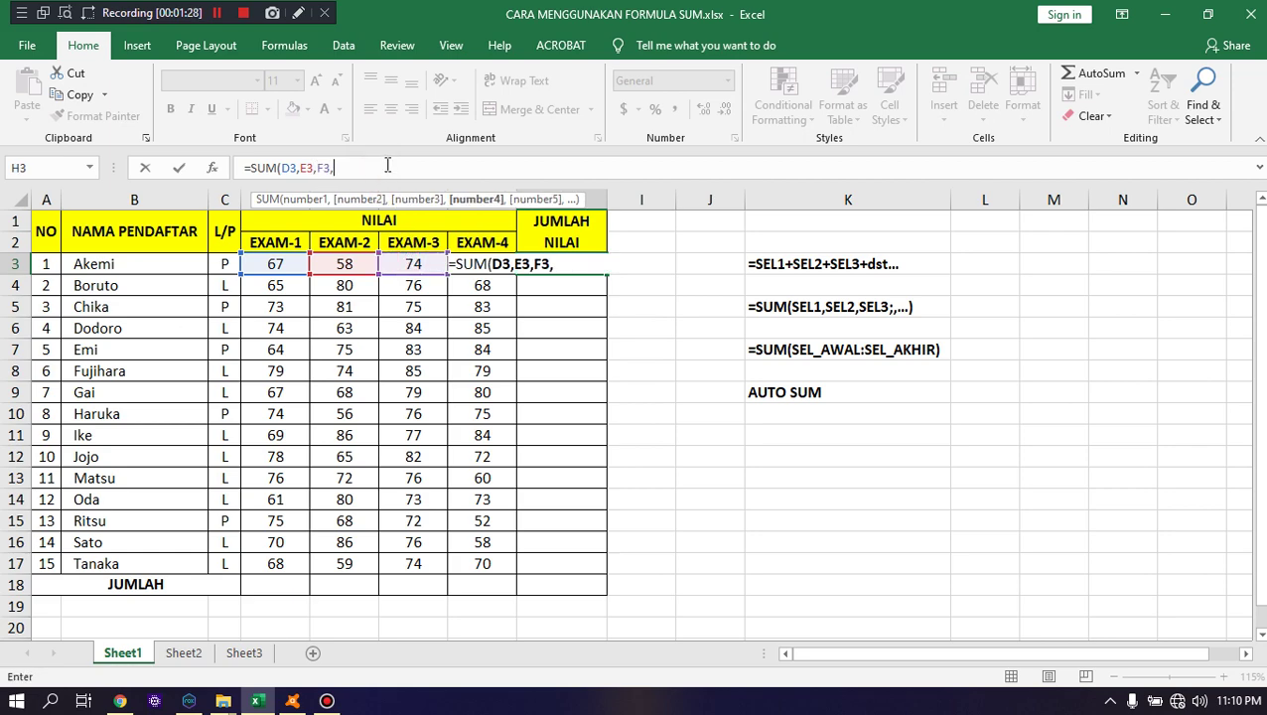
text(,)
text(G3))
key(Return)
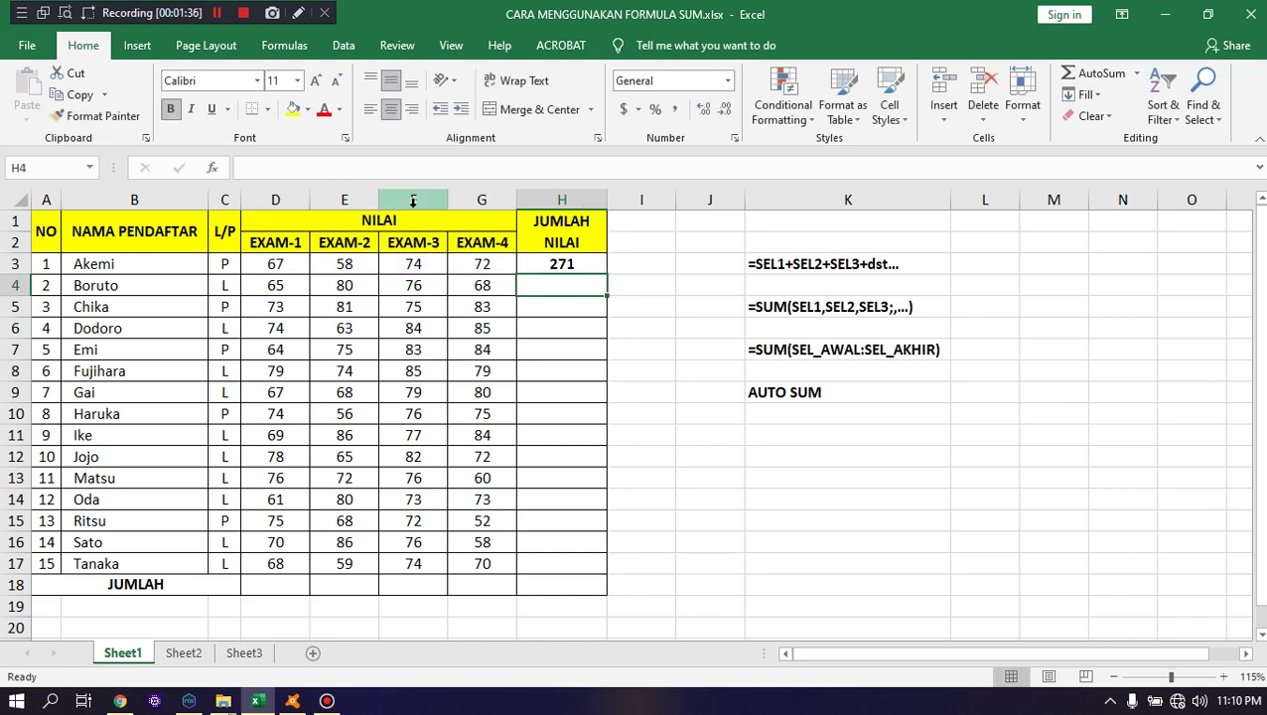
Fill the SUM formula down to H17, then clear H3:H17 and select the K7 note.
click(586, 264)
drag(596, 280, 577, 564)
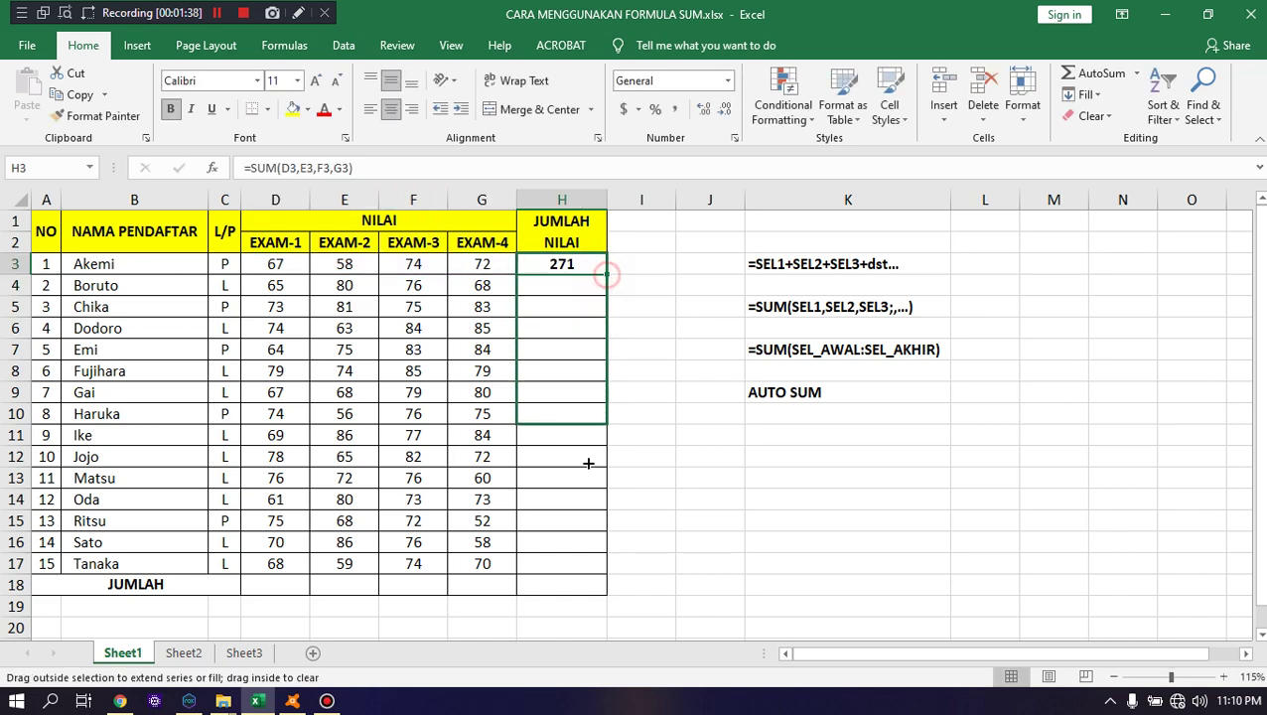
click(601, 263)
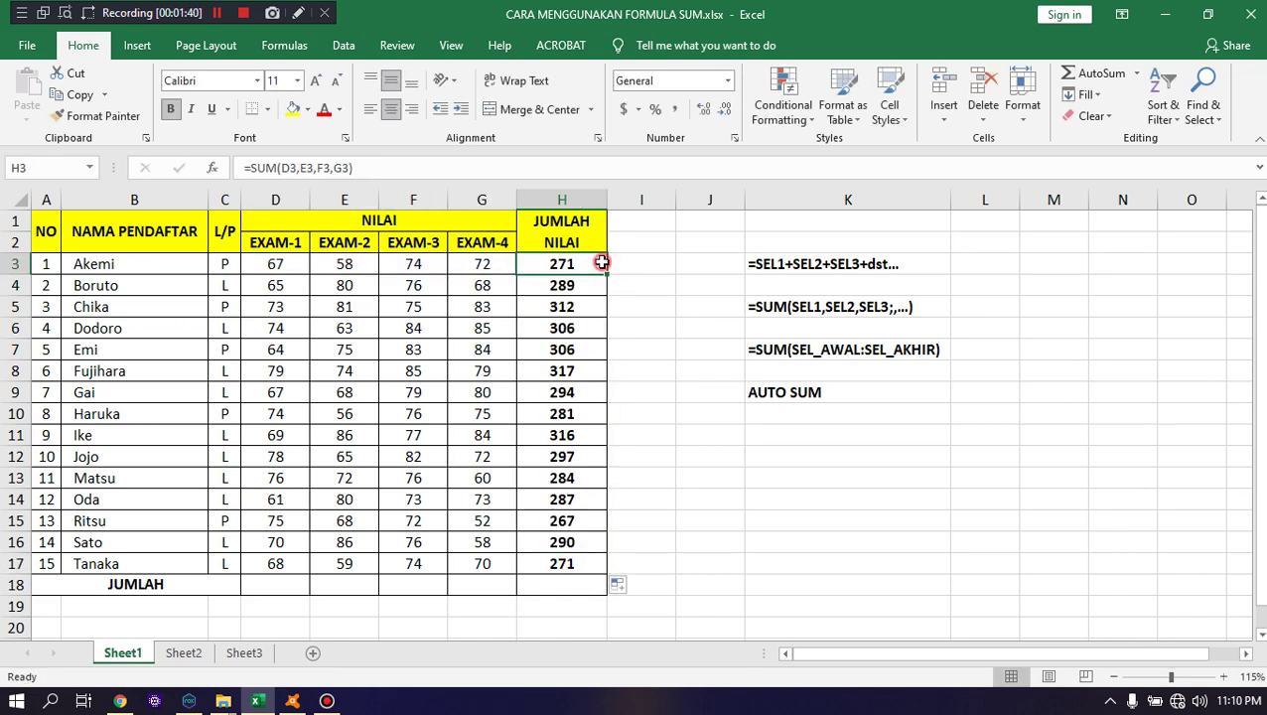
key(shift+Down)
key(shift+Down)
key(shift+Down)
key(shift+Down)
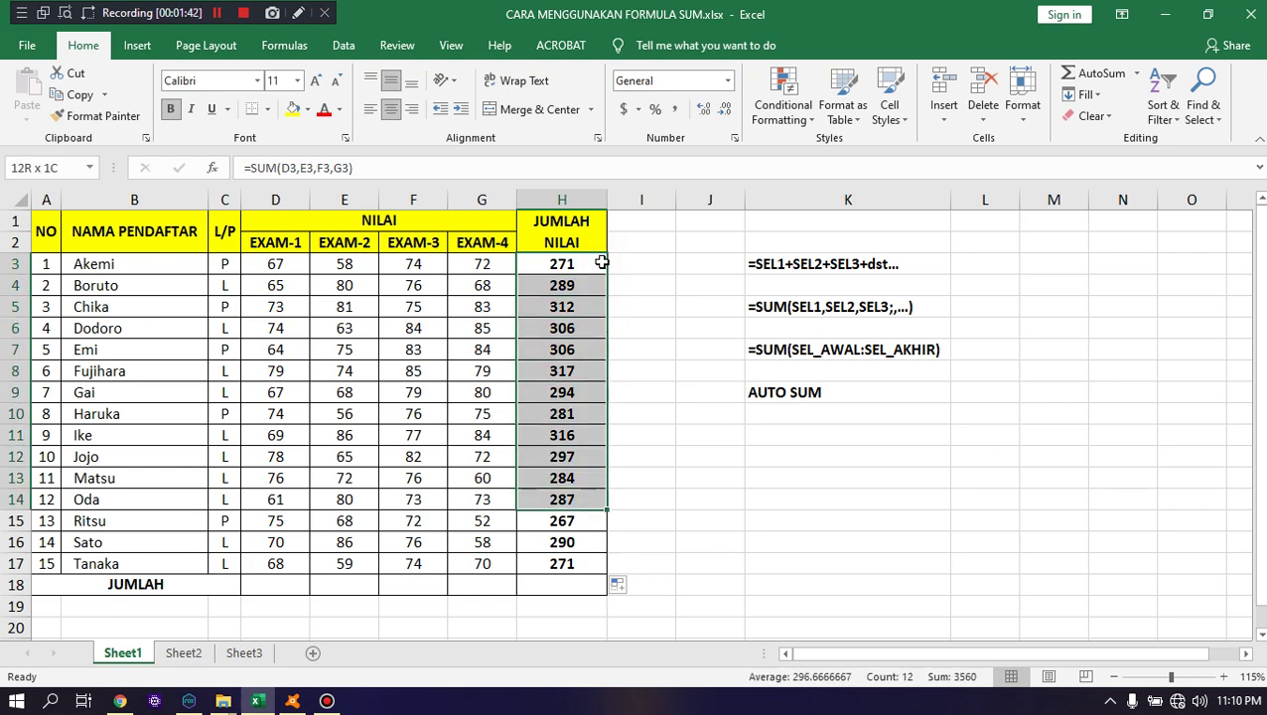
key(shift+Down)
key(shift+Down)
key(shift+Down)
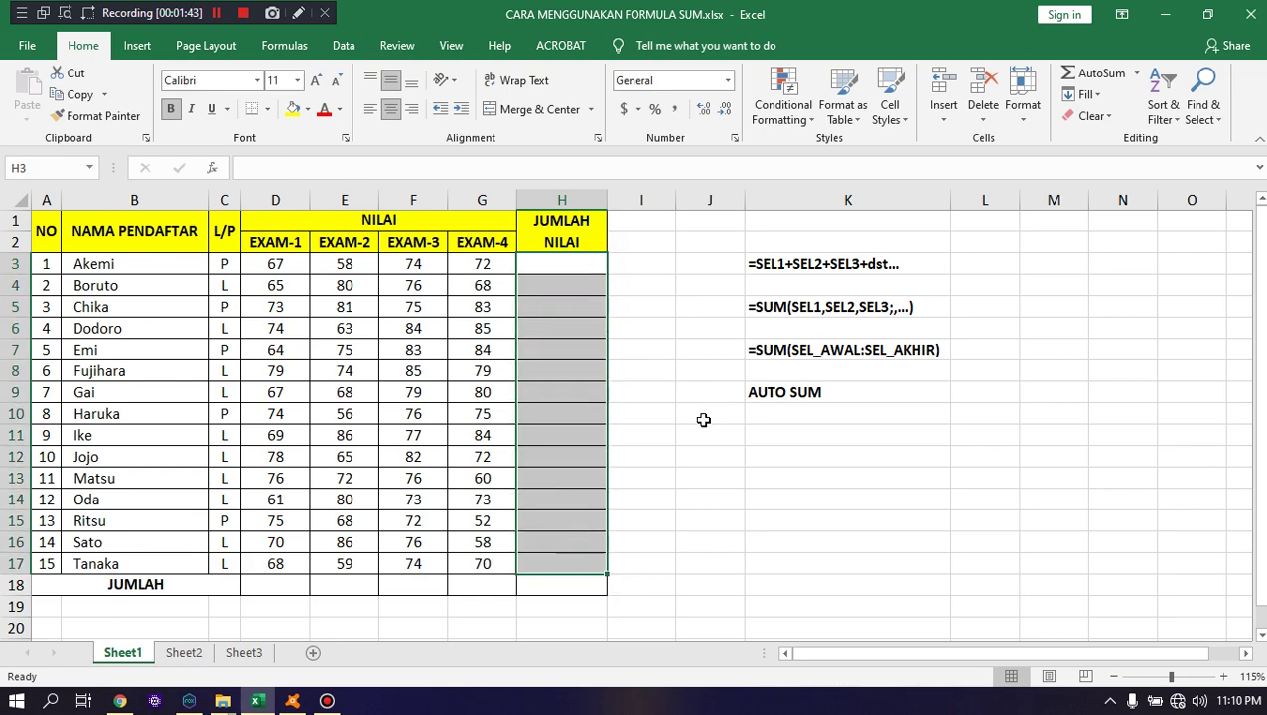
key(Delete)
click(701, 418)
click(767, 352)
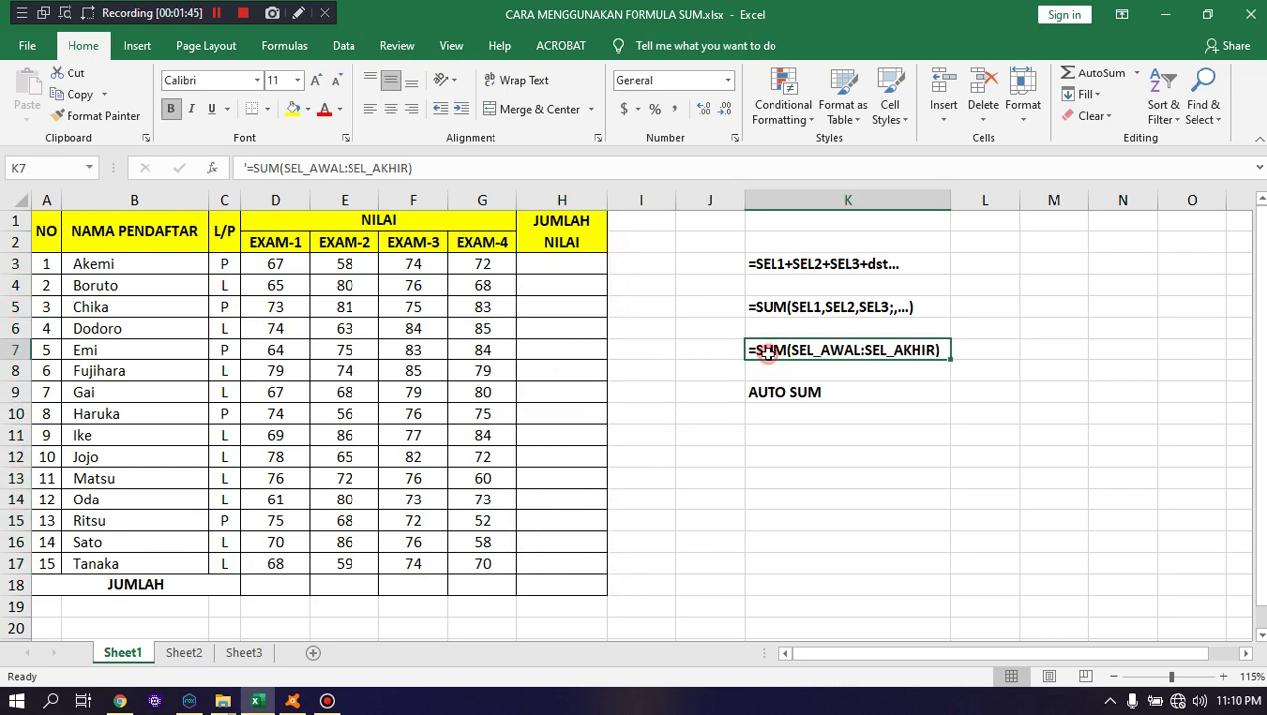
click(575, 264)
text(=)
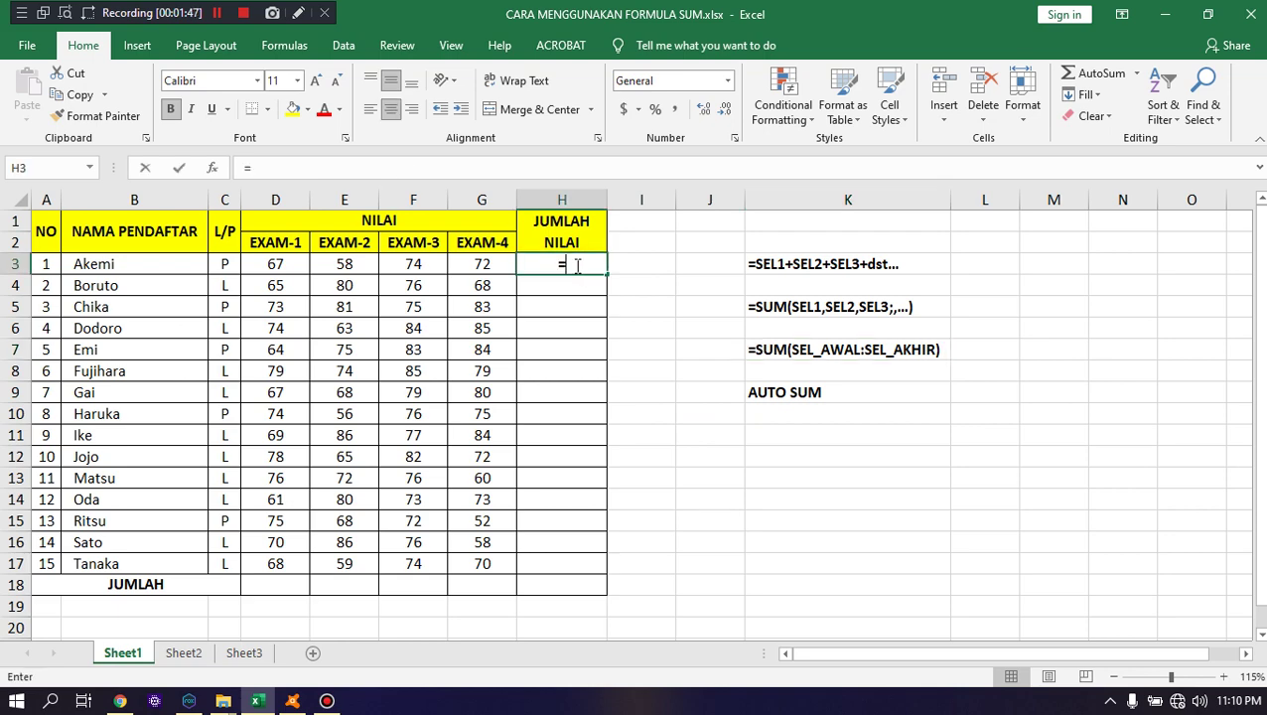
text(SU)
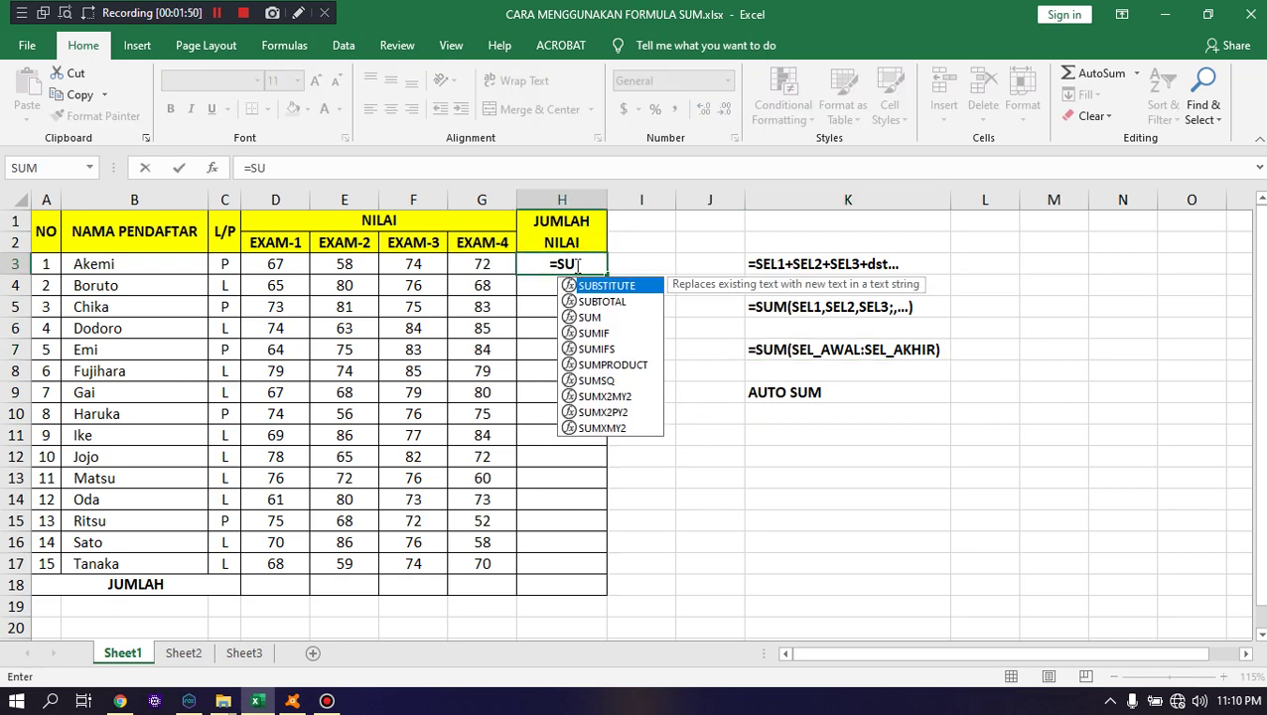
text(M)
double_click(584, 287)
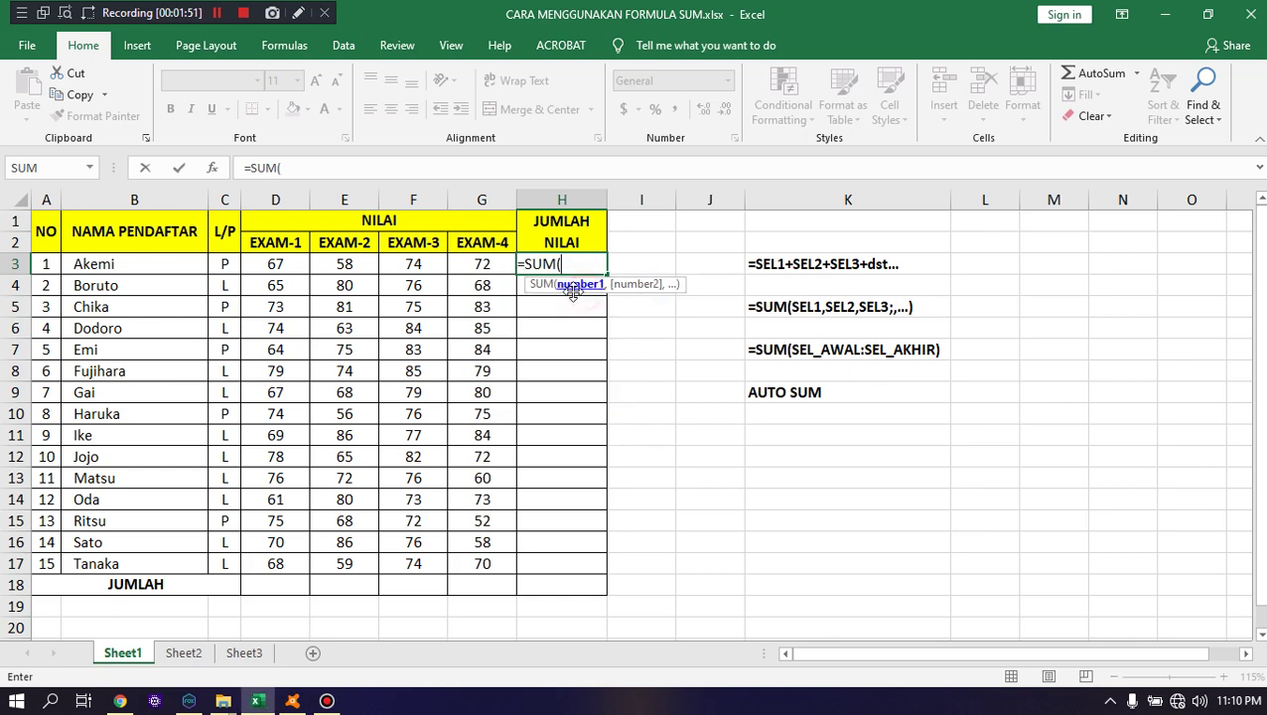
click(301, 263)
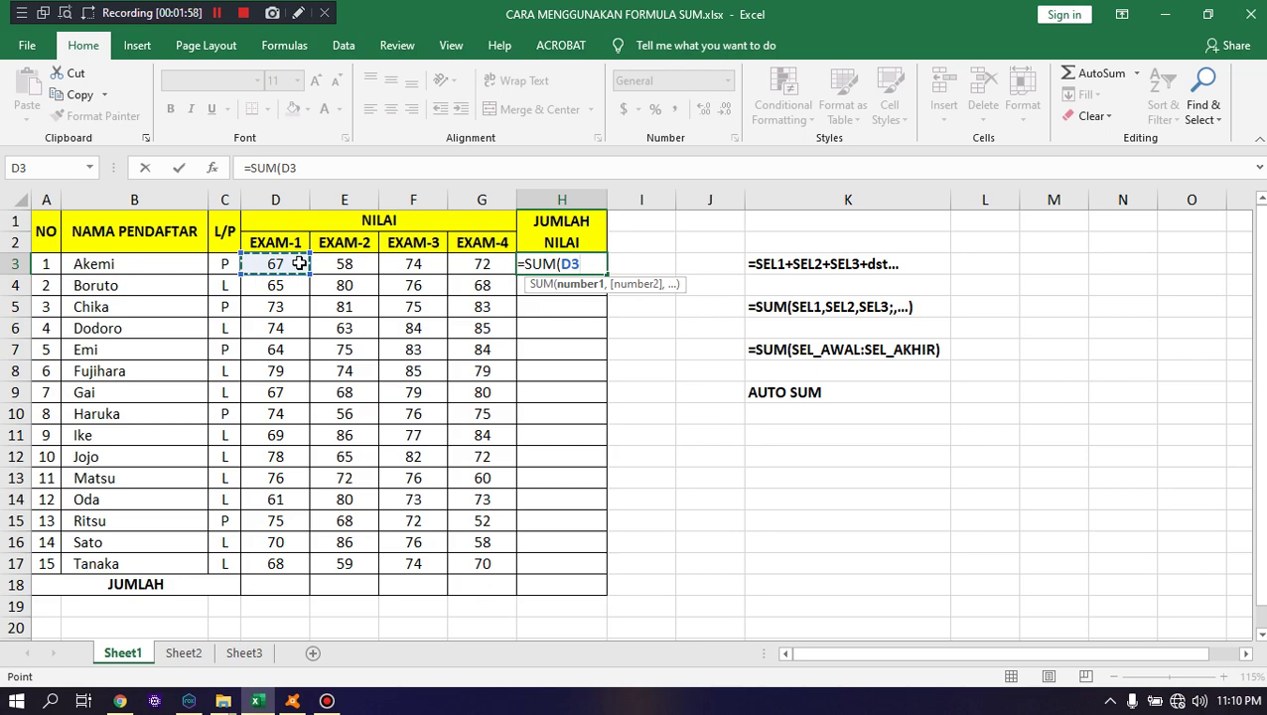
drag(301, 264, 482, 263)
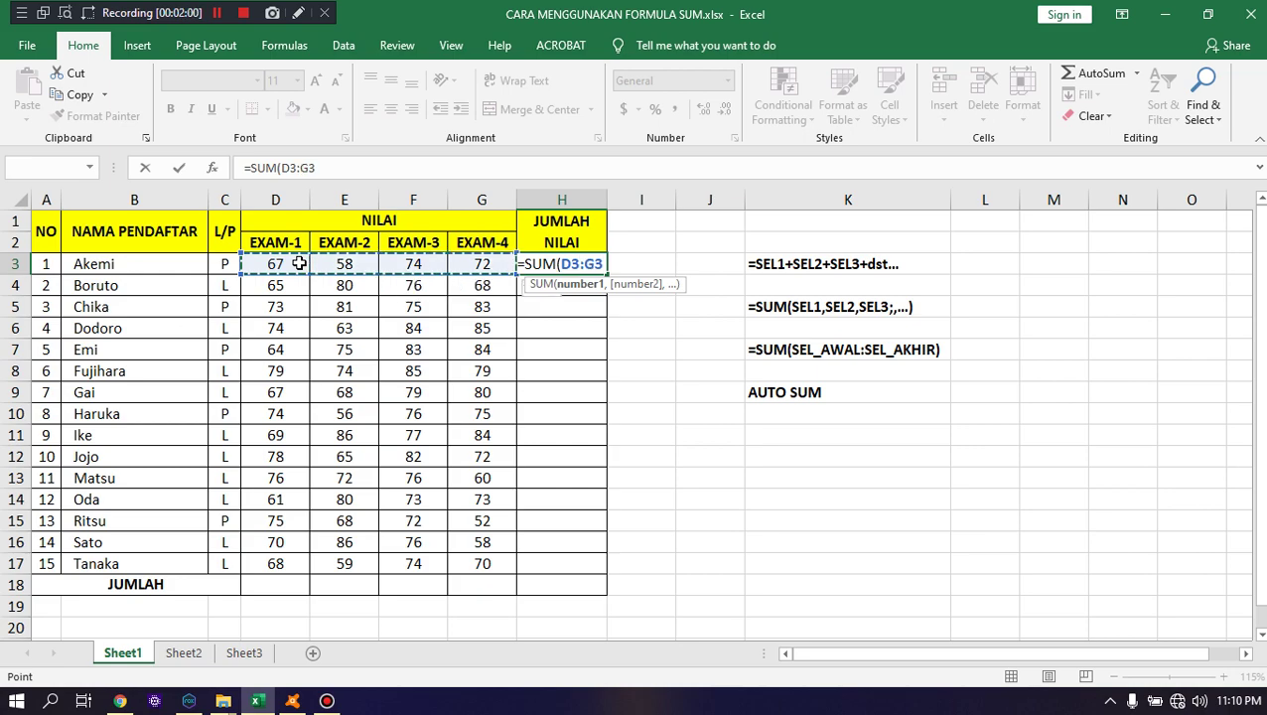
click(424, 174)
text())
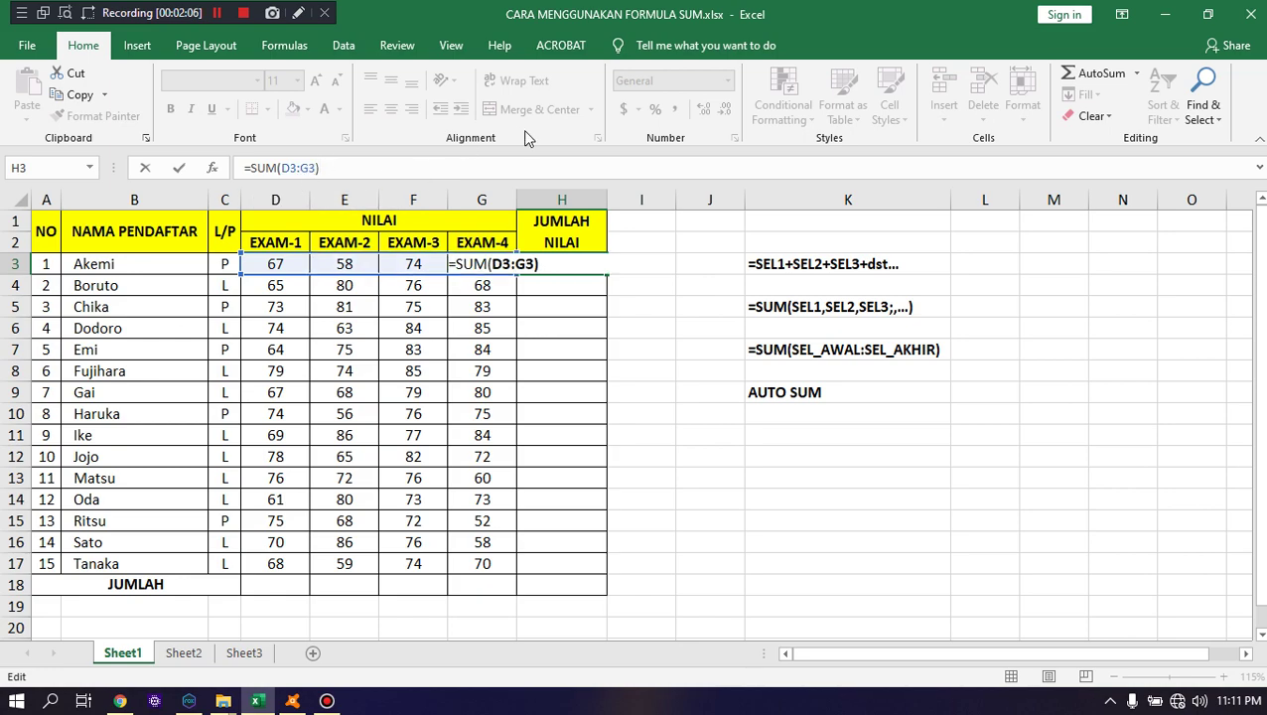
key(Return)
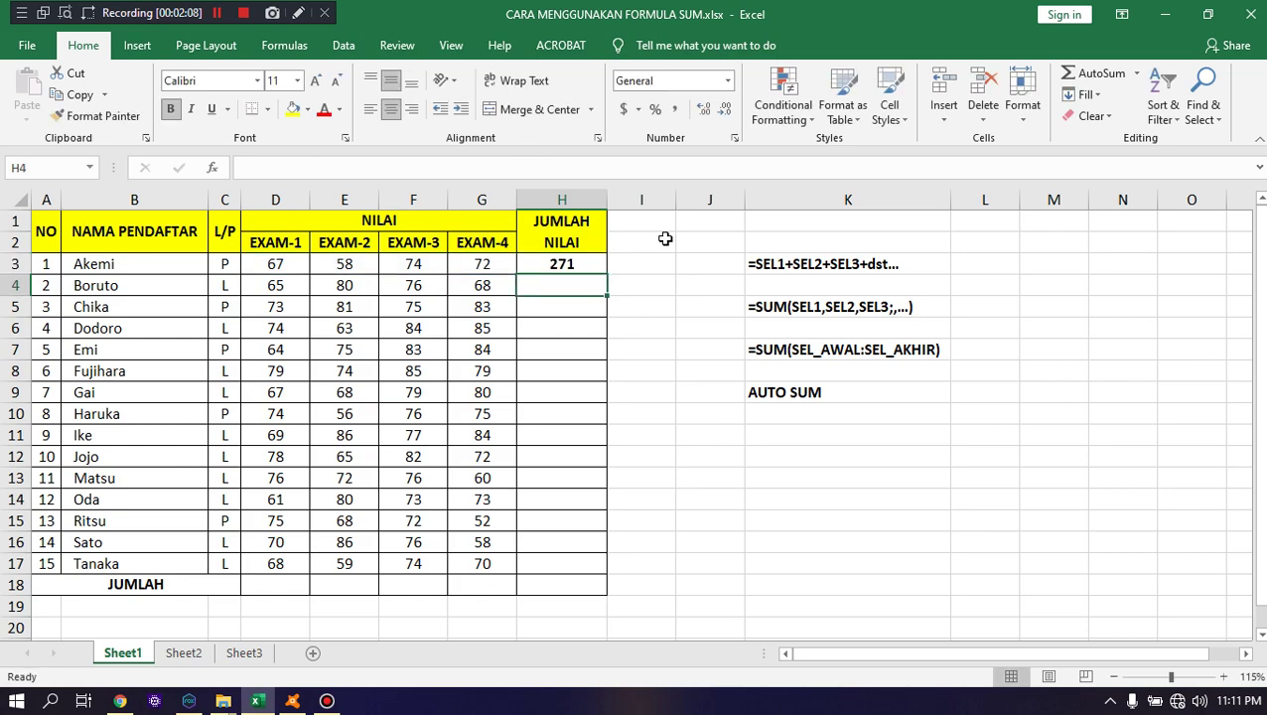
click(591, 260)
drag(605, 273, 575, 564)
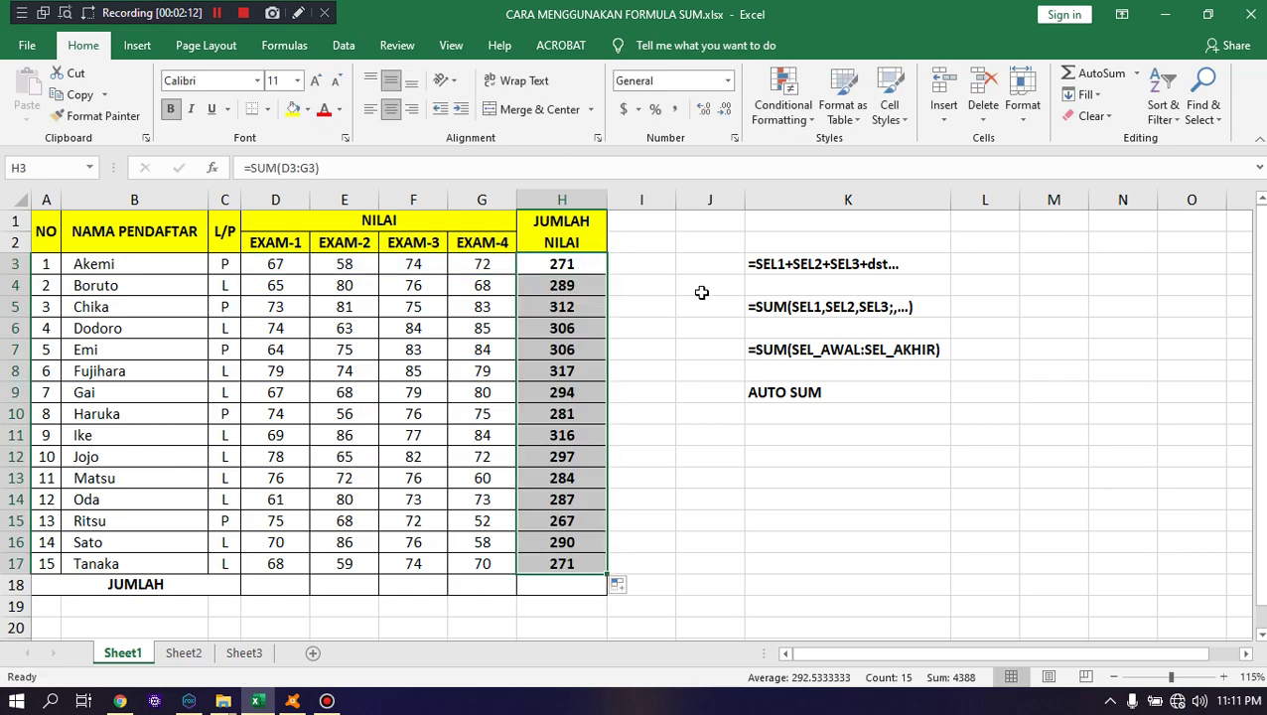
key(Delete)
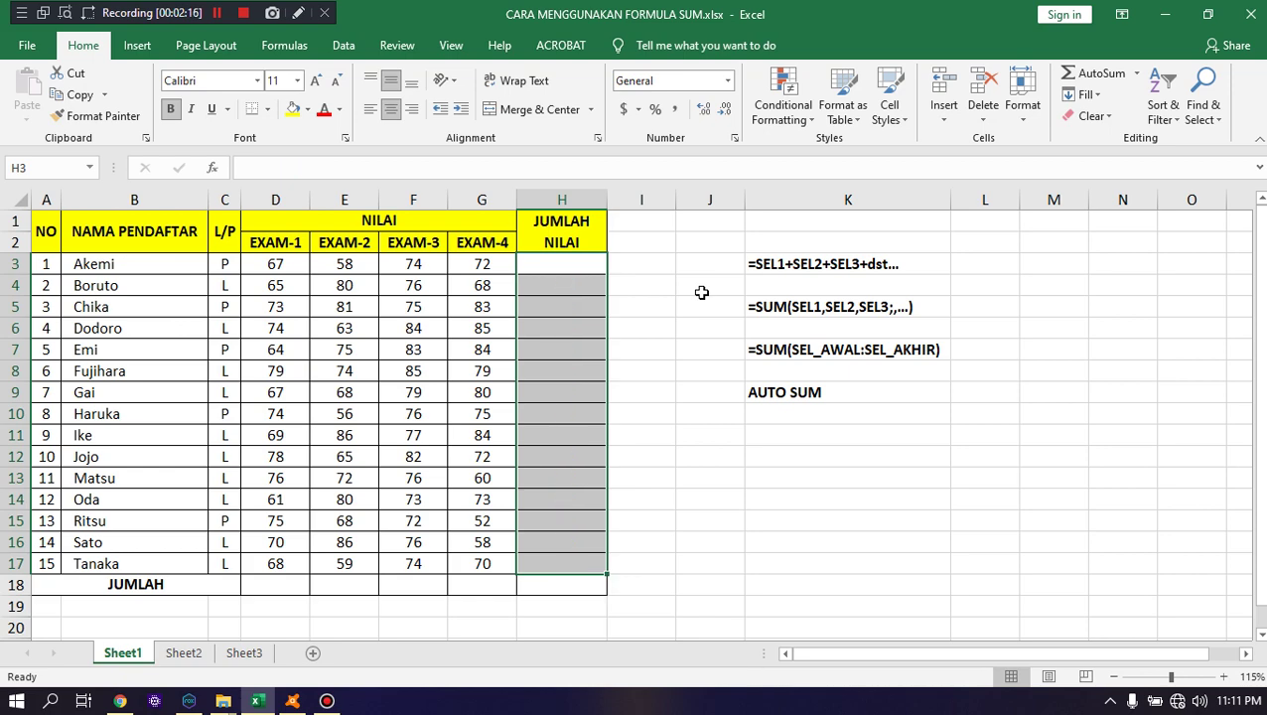
click(701, 292)
AutoSum D3:G3 into H3 for a total of 271, after dismissing the error.
click(568, 266)
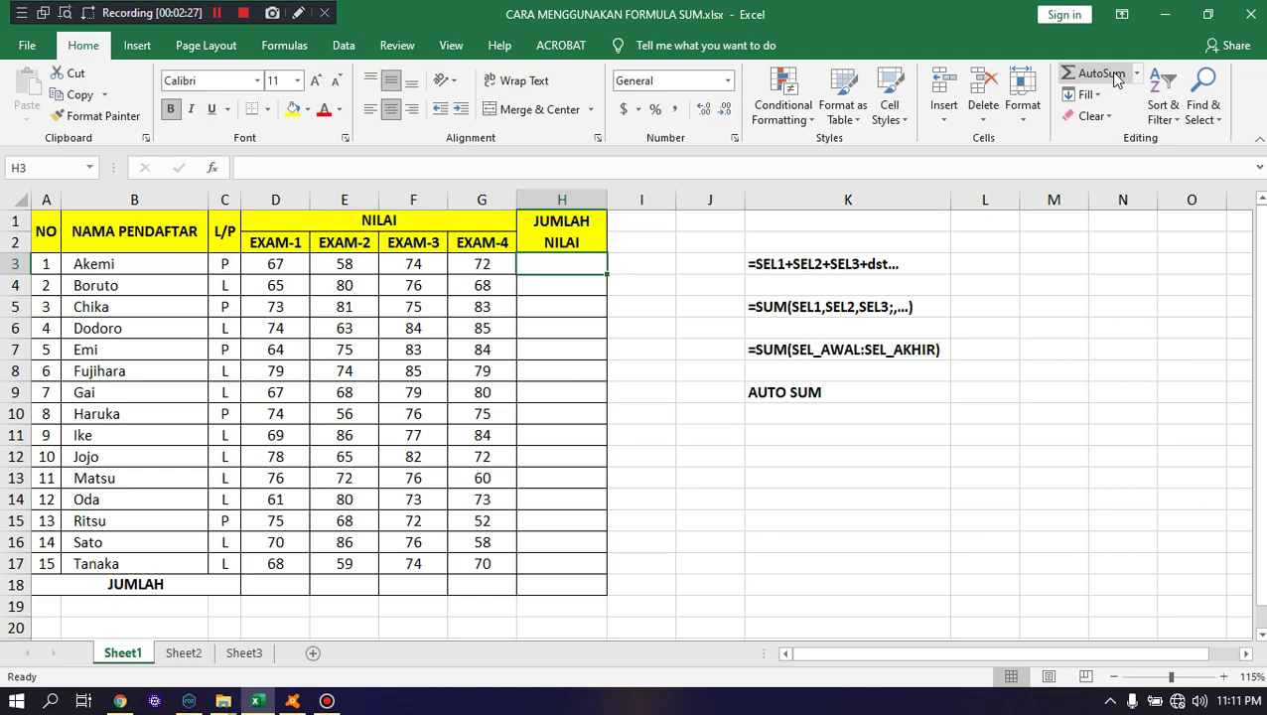
click(1116, 77)
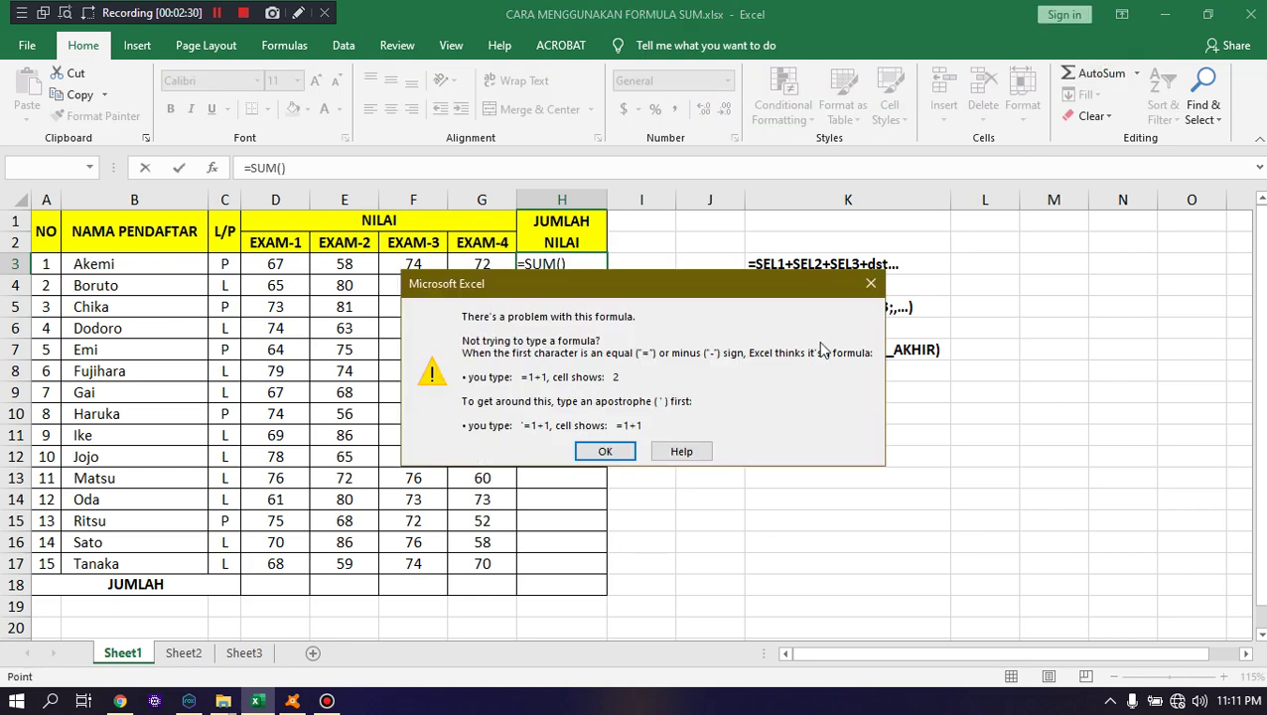
click(870, 283)
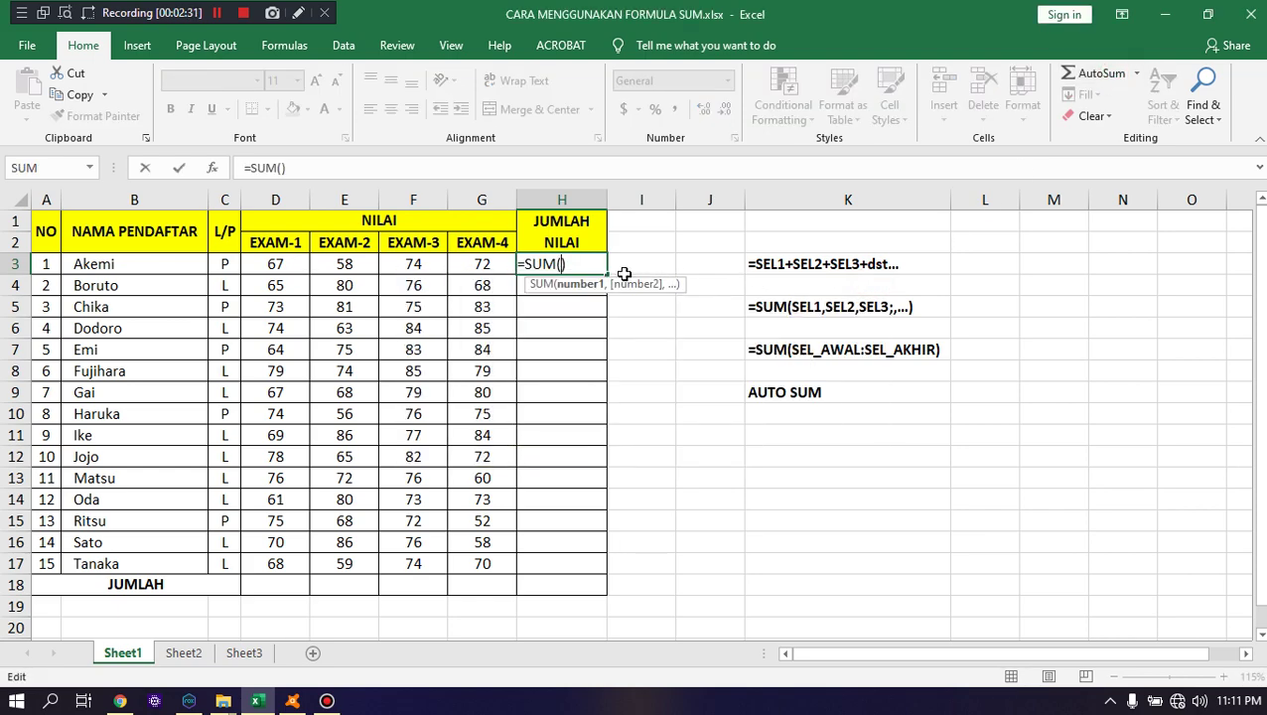
key(Escape)
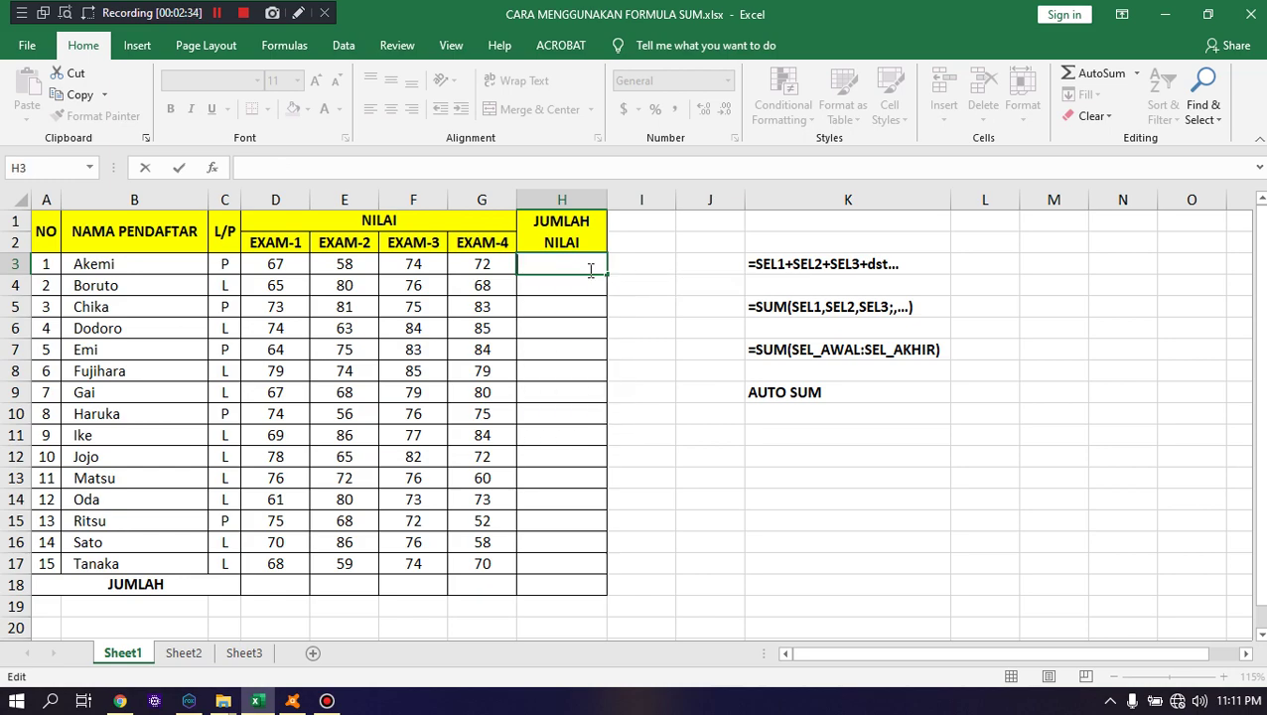
key(Escape)
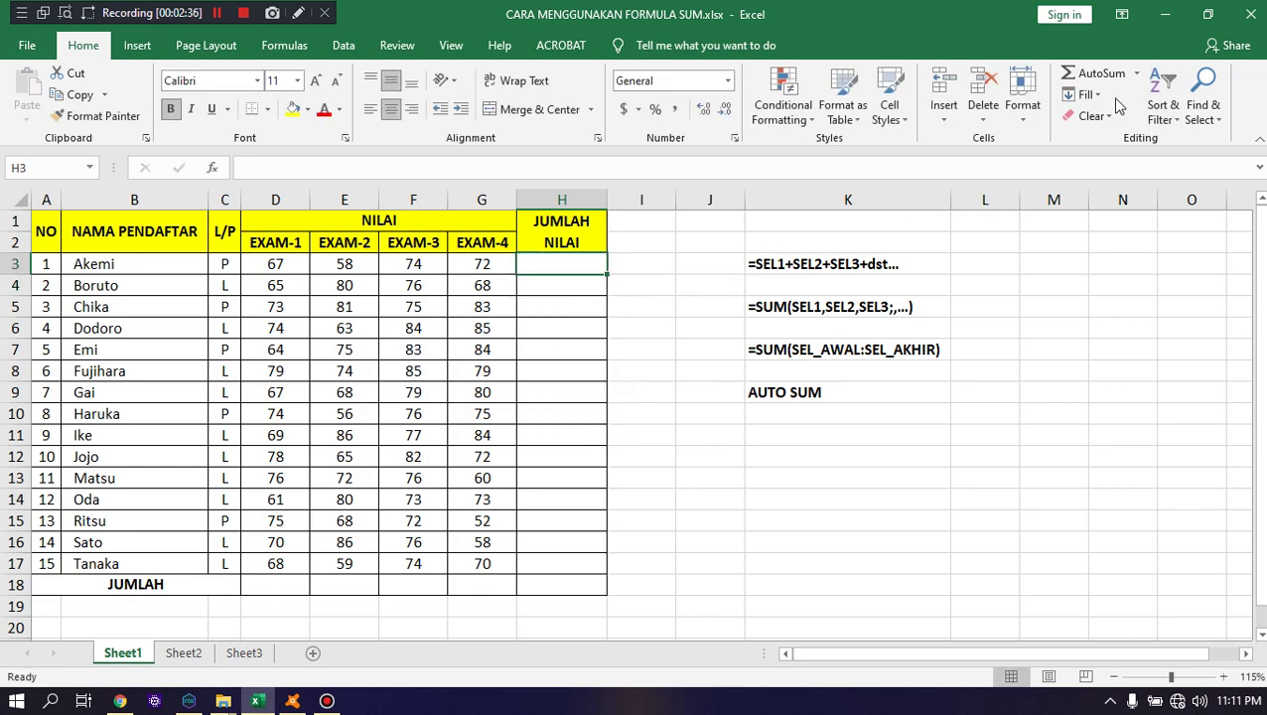
click(1097, 76)
key(Return)
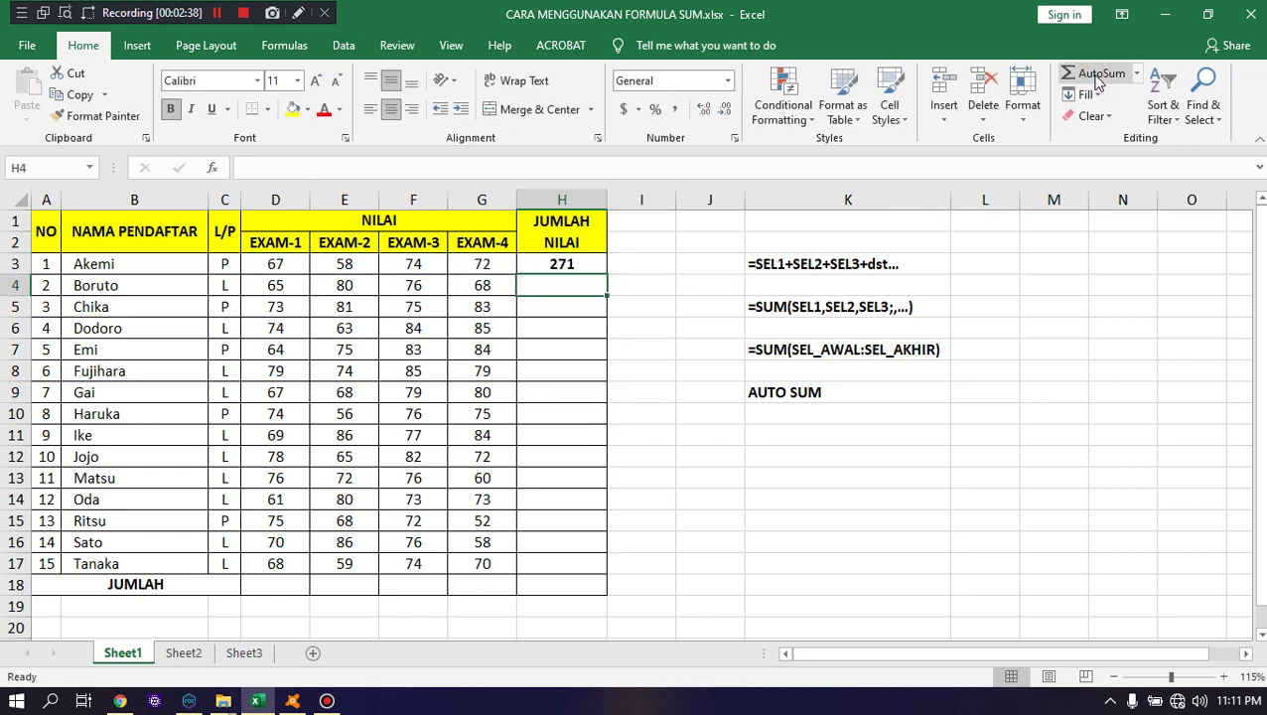
click(285, 589)
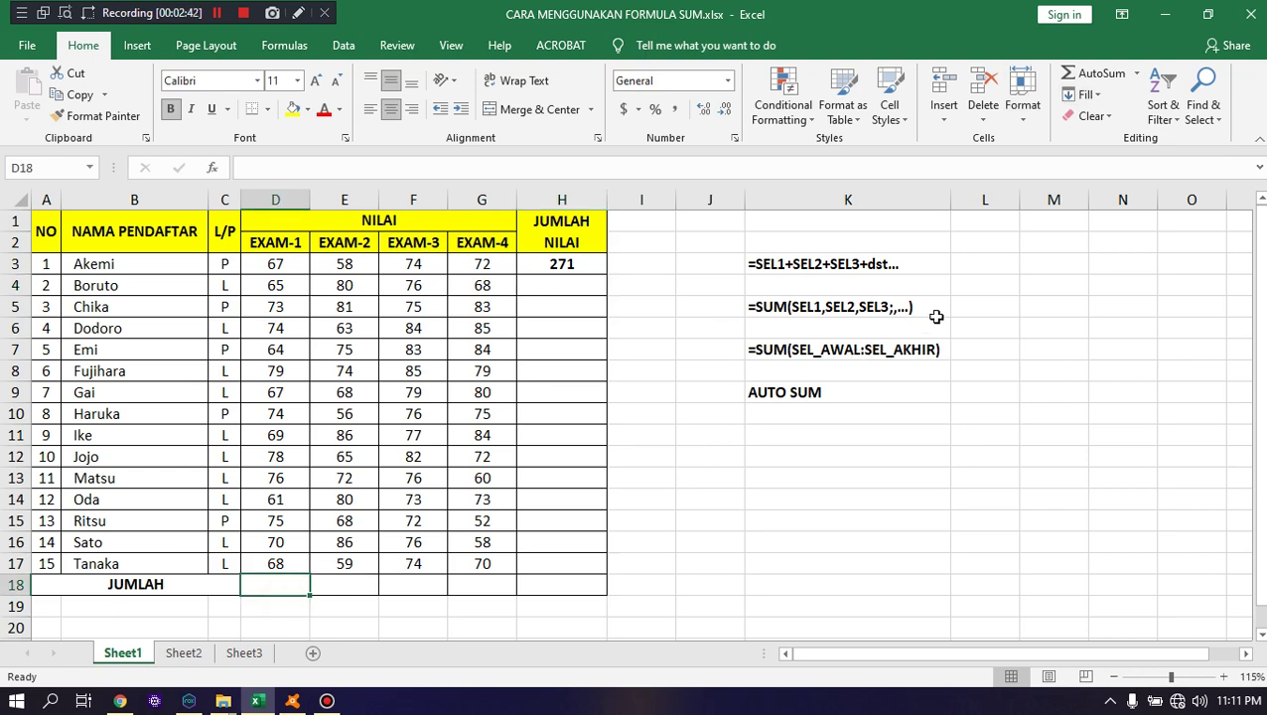
AutoSum EXAM-1 in D18, fill H3's total to H16, and copy D18 across to G18.
click(1082, 75)
key(Return)
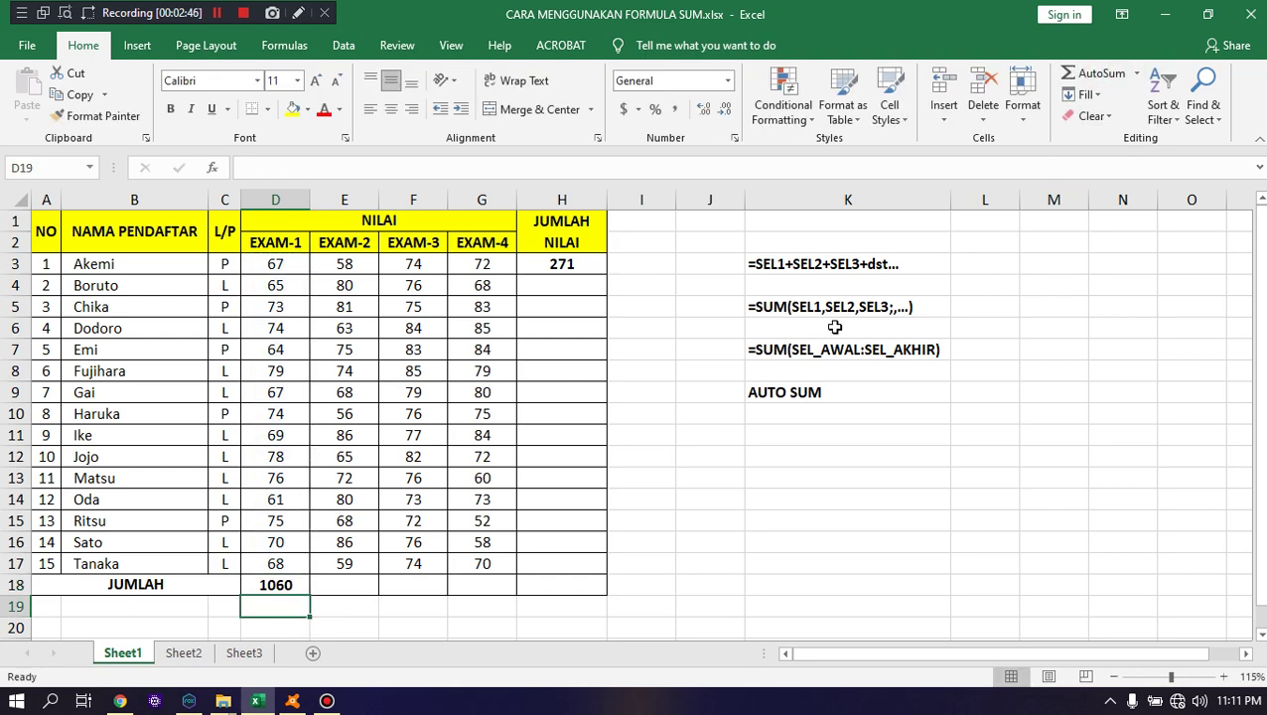
click(570, 264)
drag(597, 279, 596, 552)
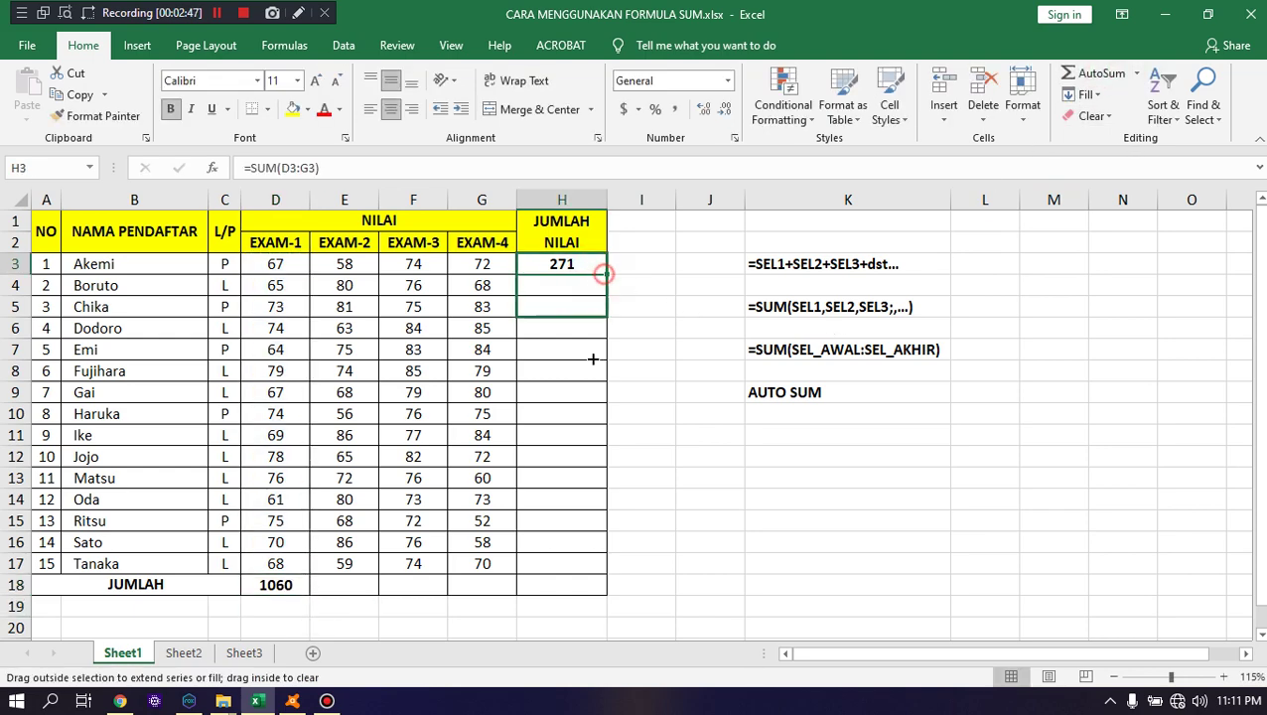
click(268, 586)
drag(308, 593, 512, 593)
Extend the student totals from H16 down to H17.
click(592, 544)
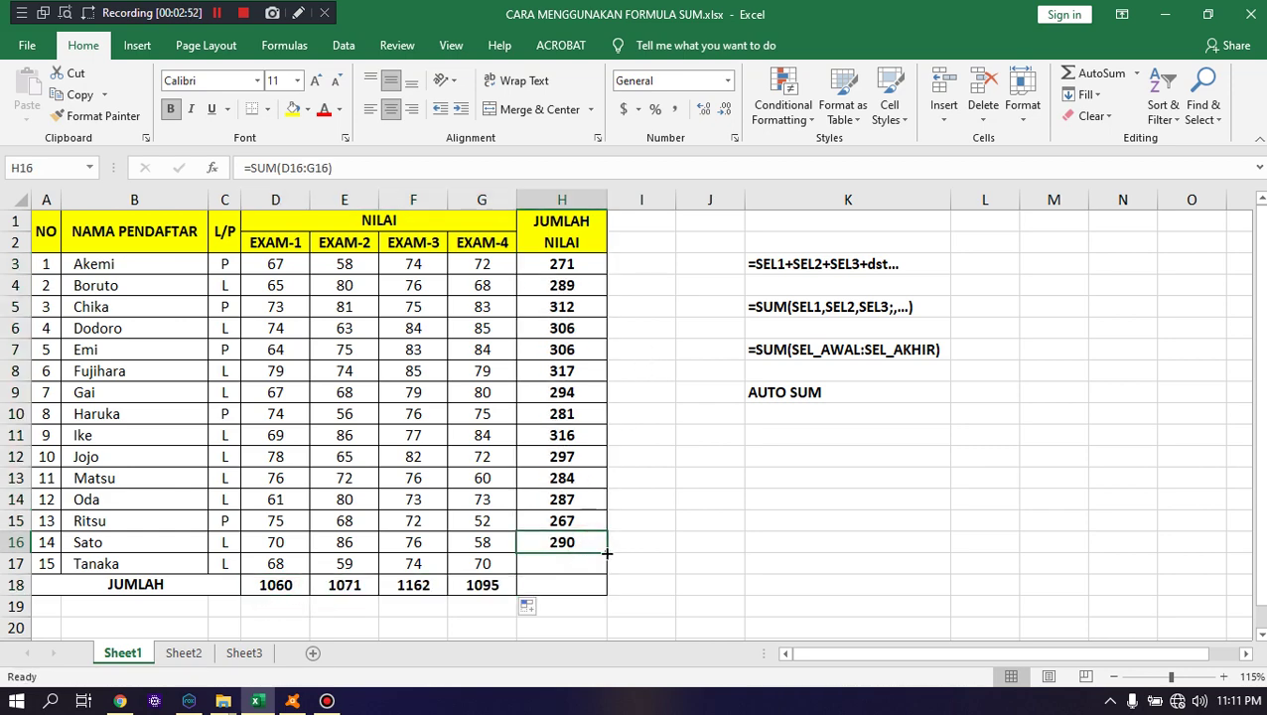
drag(605, 552, 601, 568)
click(737, 493)
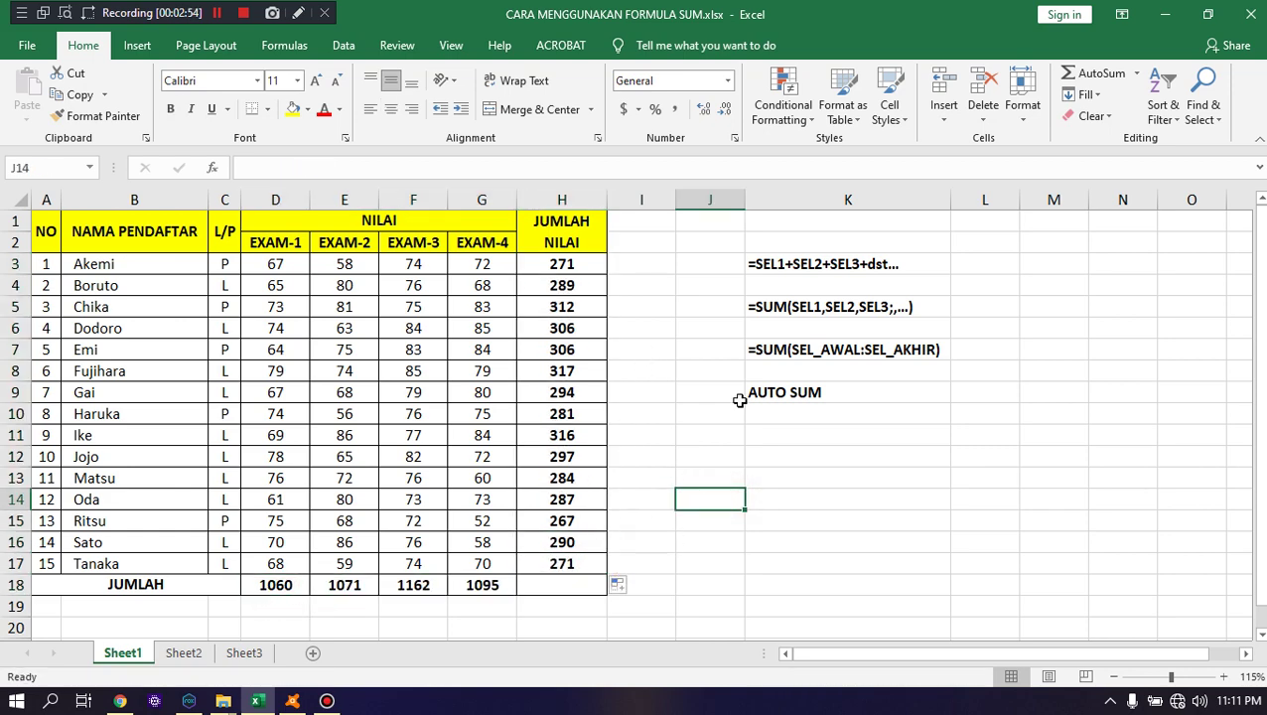